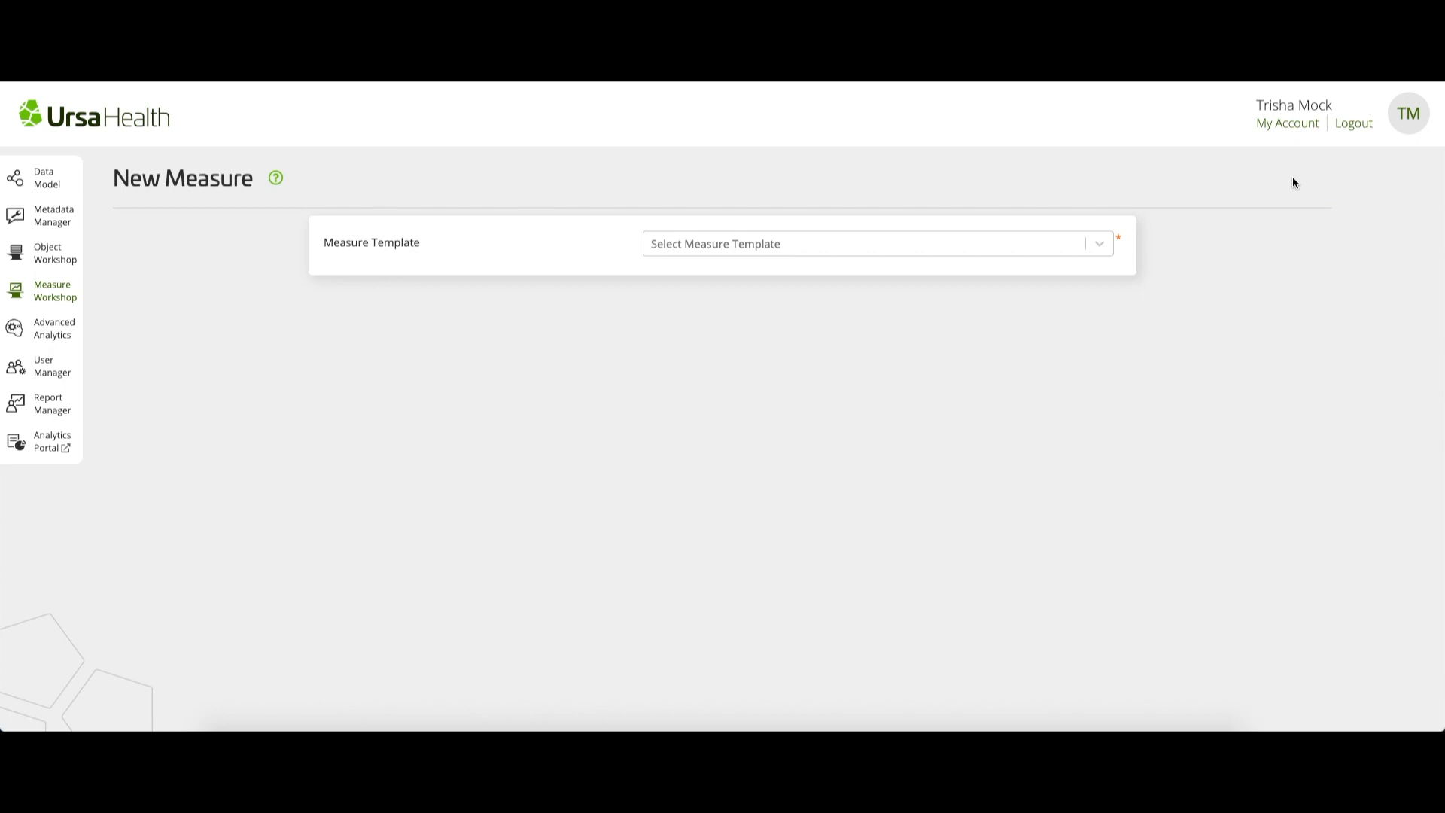
Choose the "Event D Followed by Event N" template for the new measure
left_click(1095, 248)
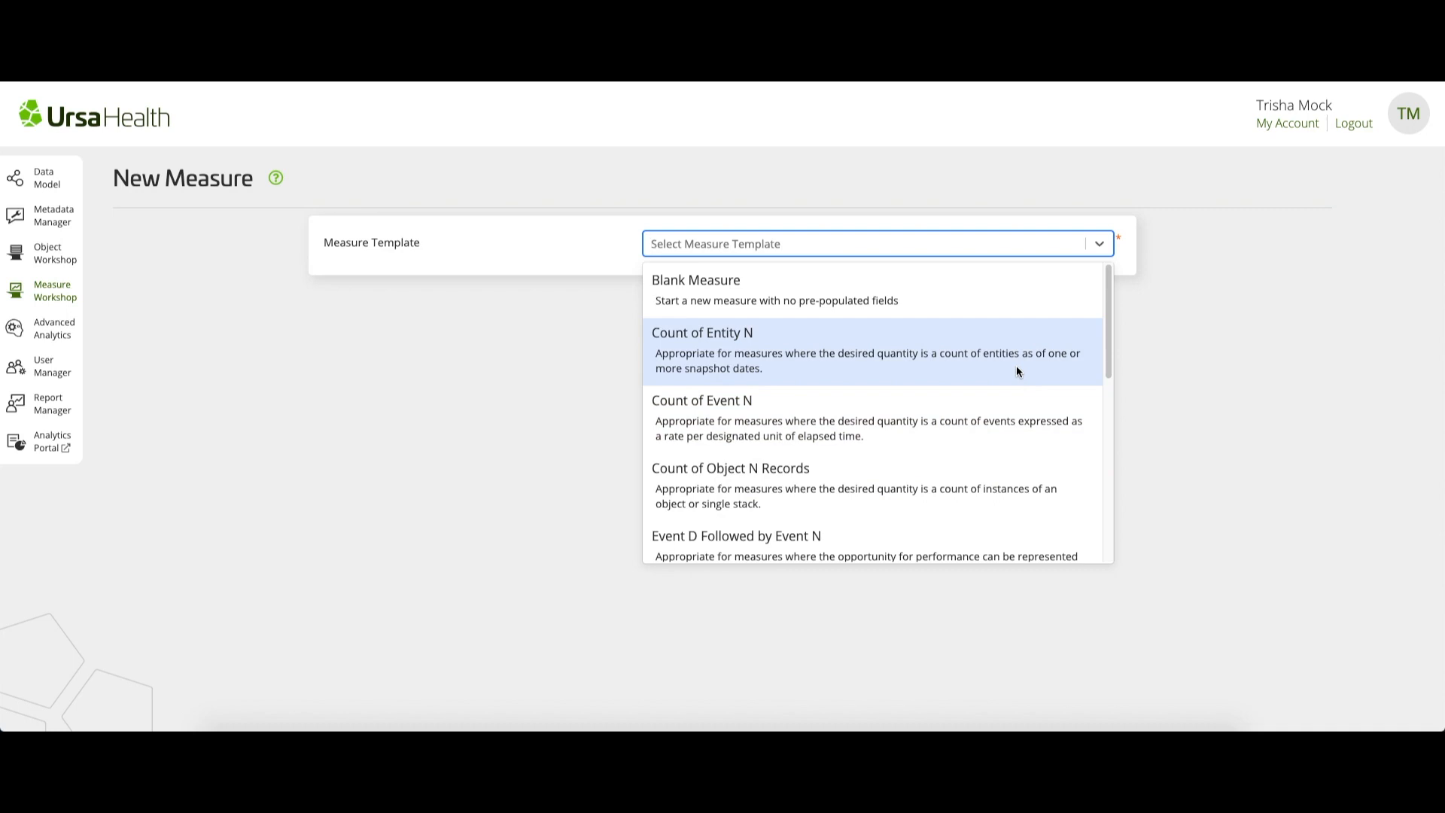
scroll(1017, 367, "down", 3)
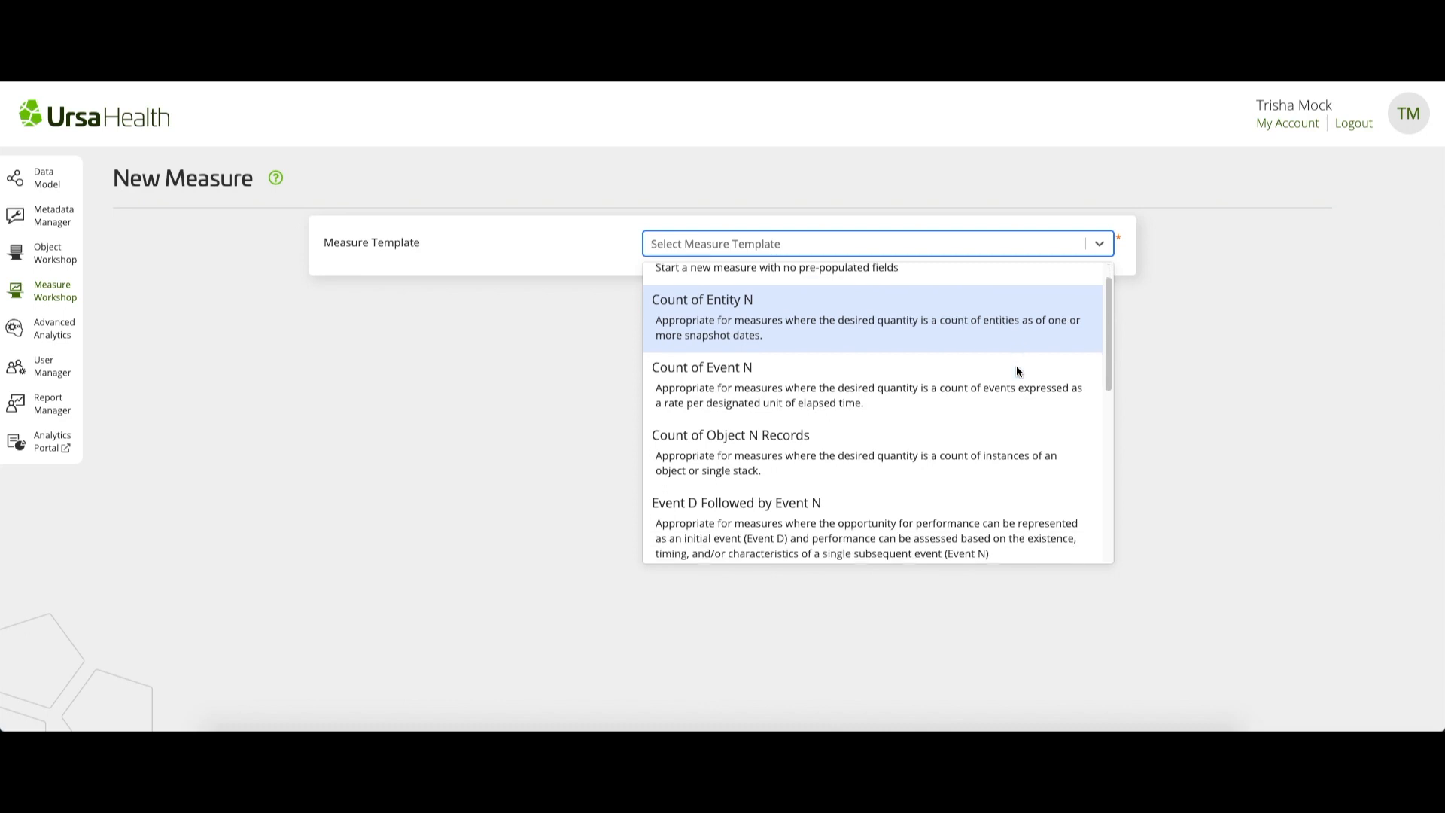
scroll(1016, 371, "down", 1)
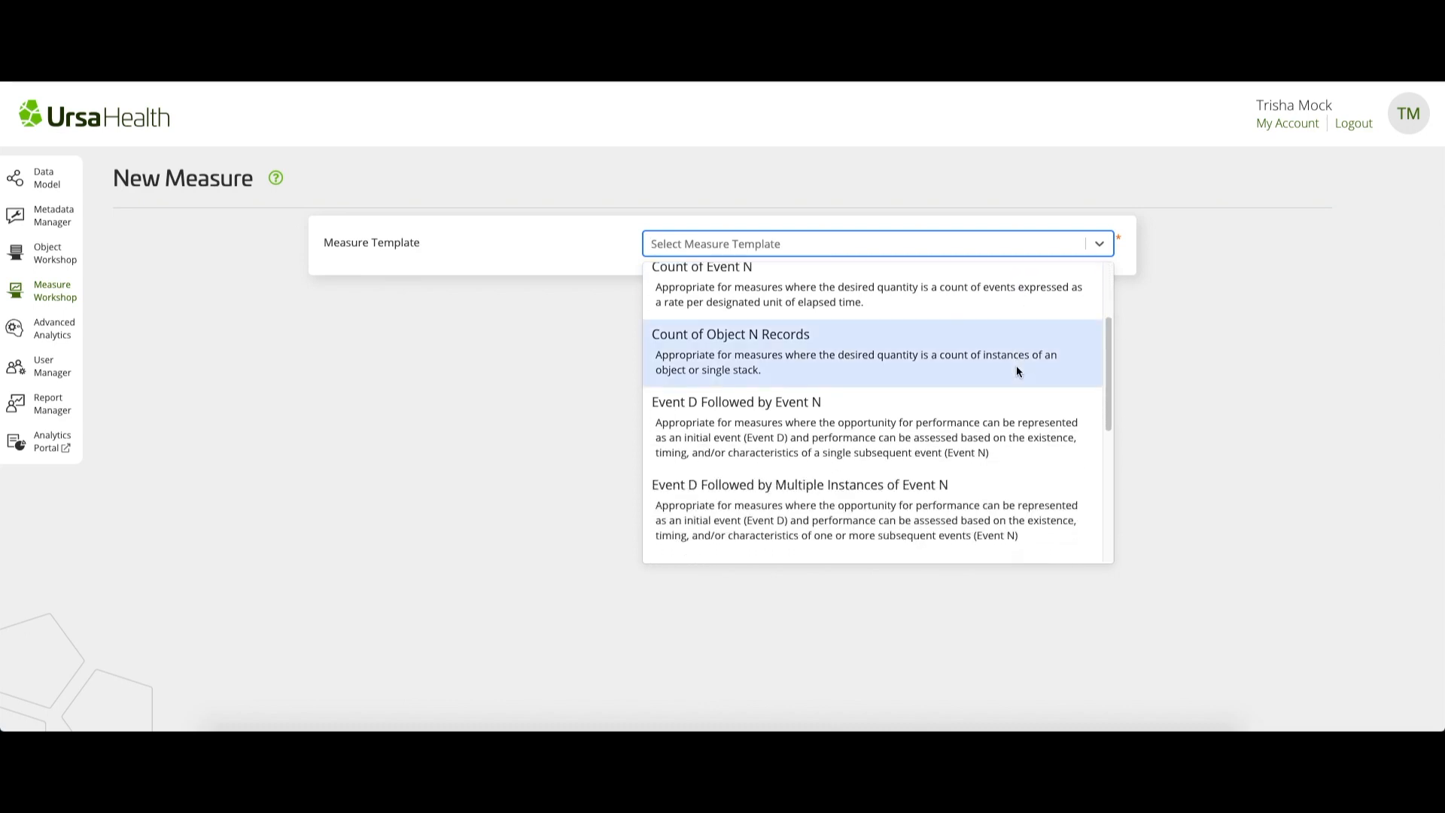
left_click(990, 436)
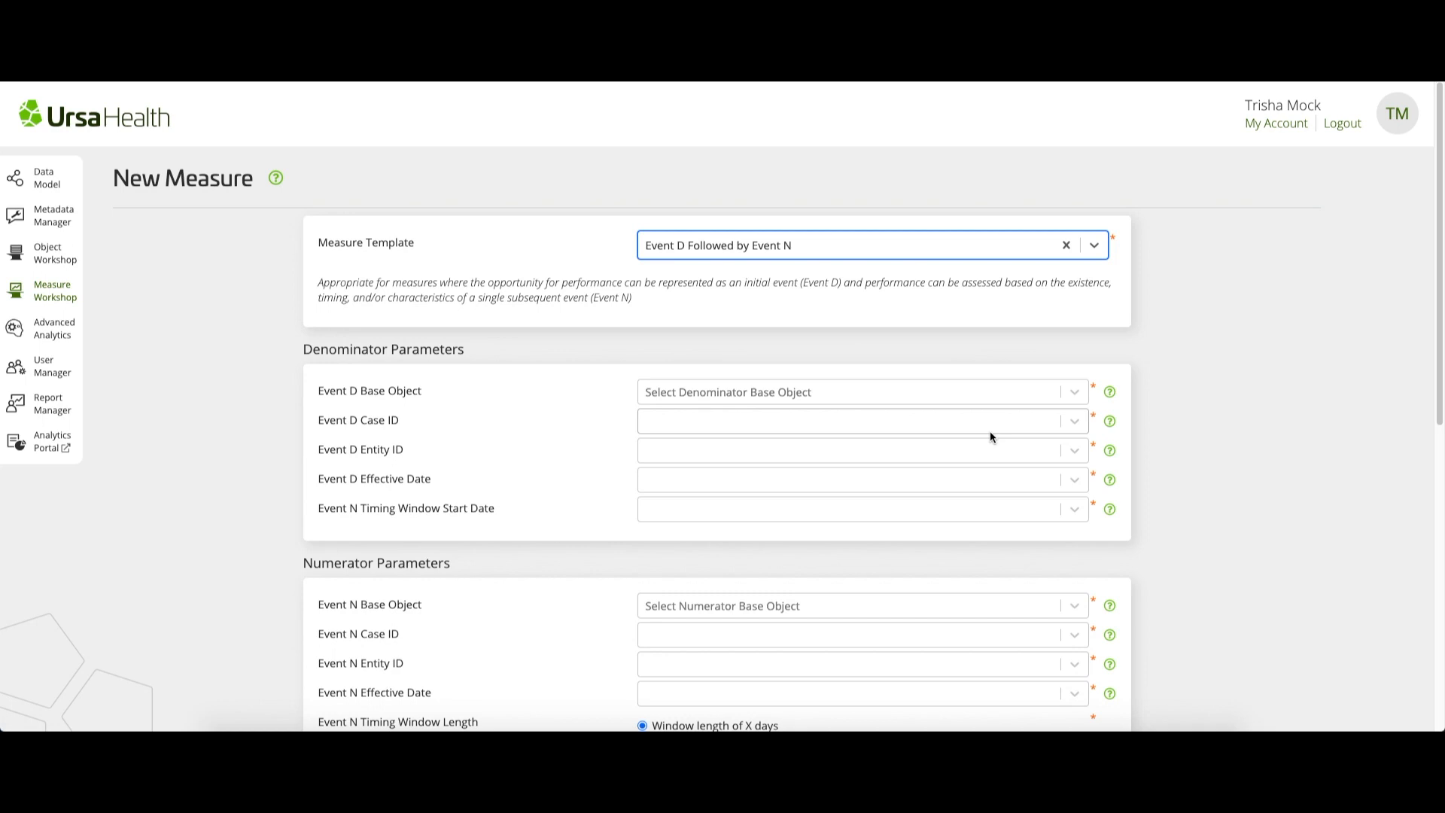
Set the Event D Base Object to "[SO/URSA] Claims-Based Hospital Inpatient Admissions"
left_click(867, 396)
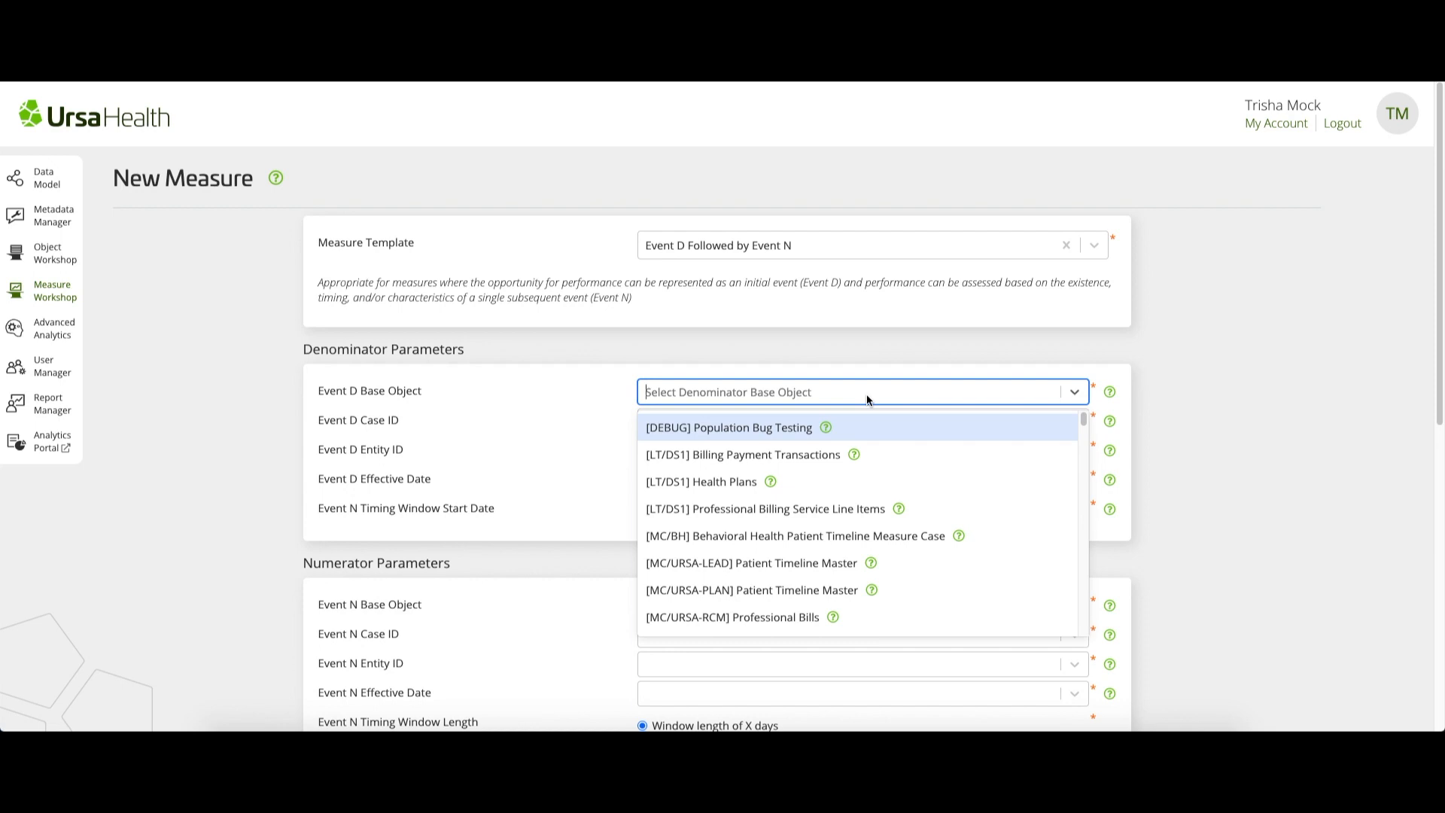
type("[SO/URSA")
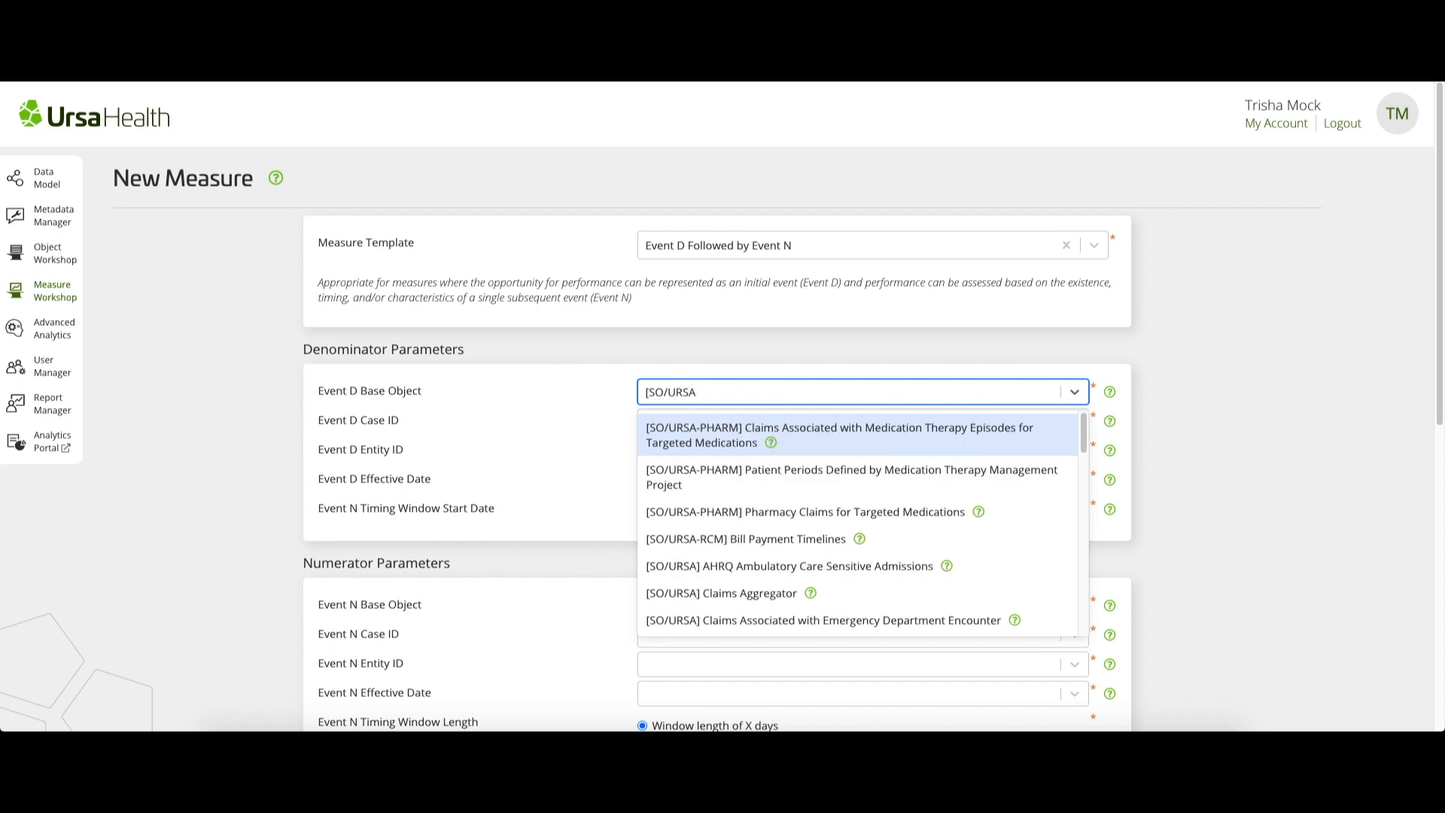
type("]")
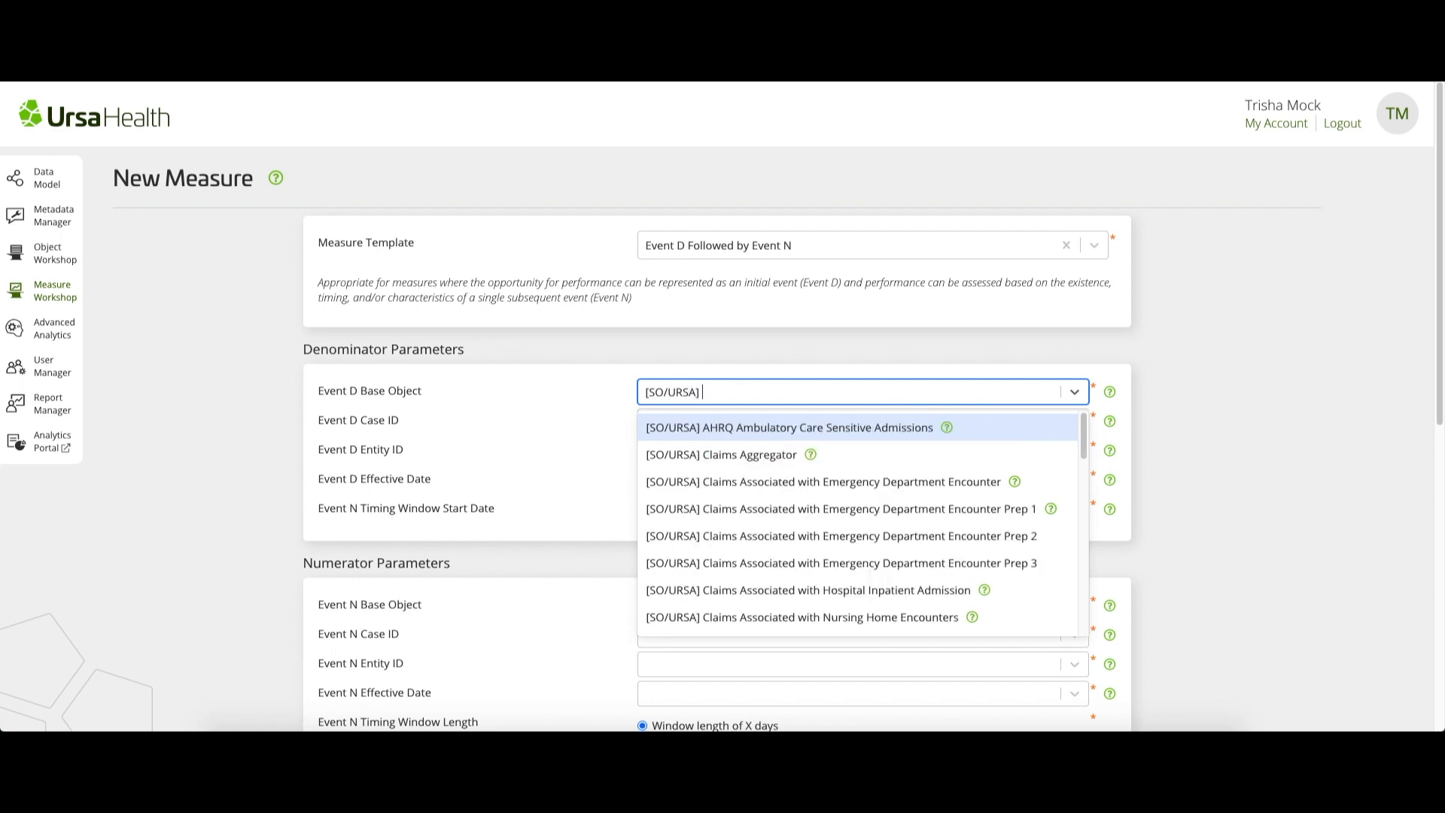
type(" Claim")
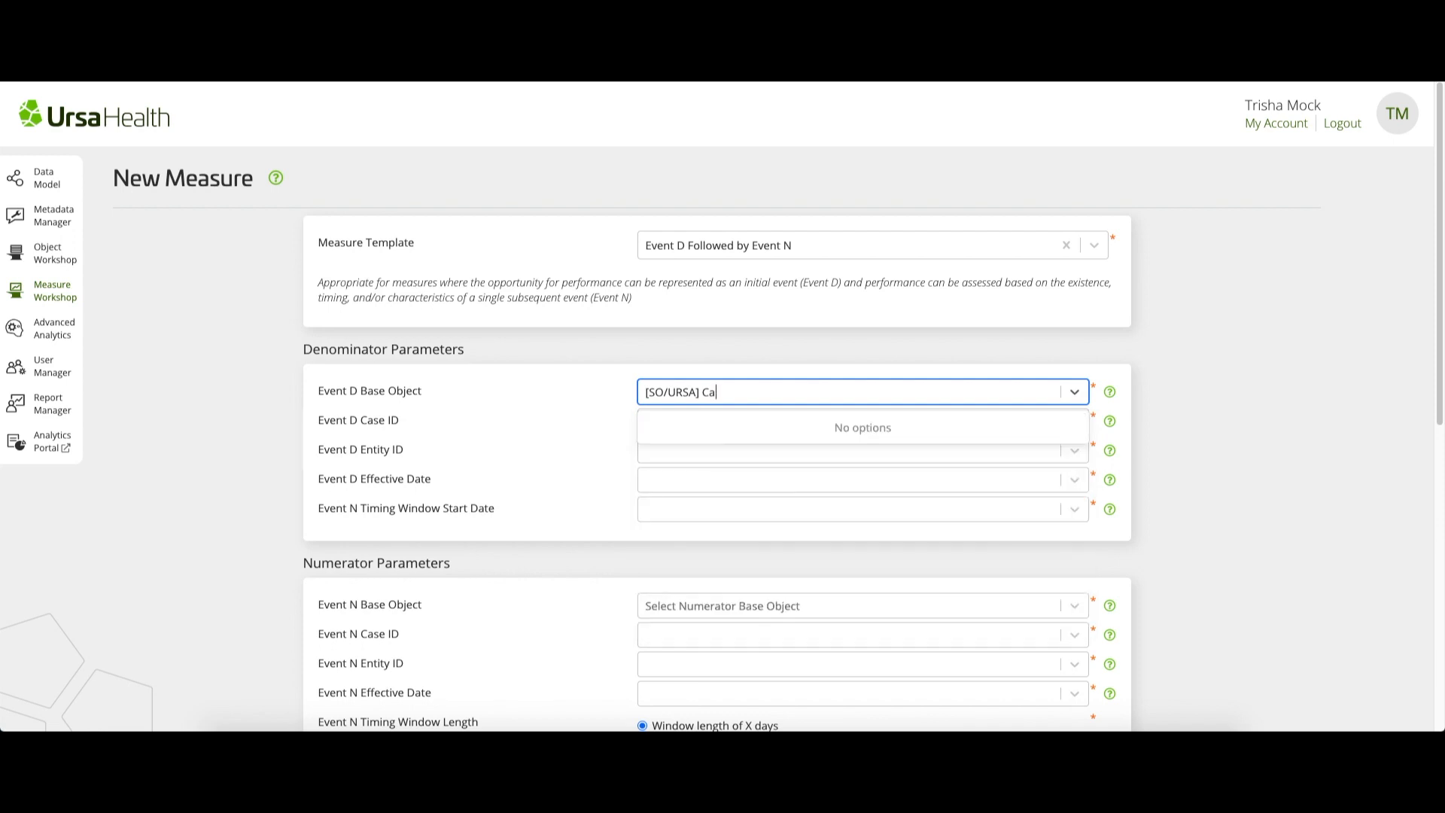
type("s")
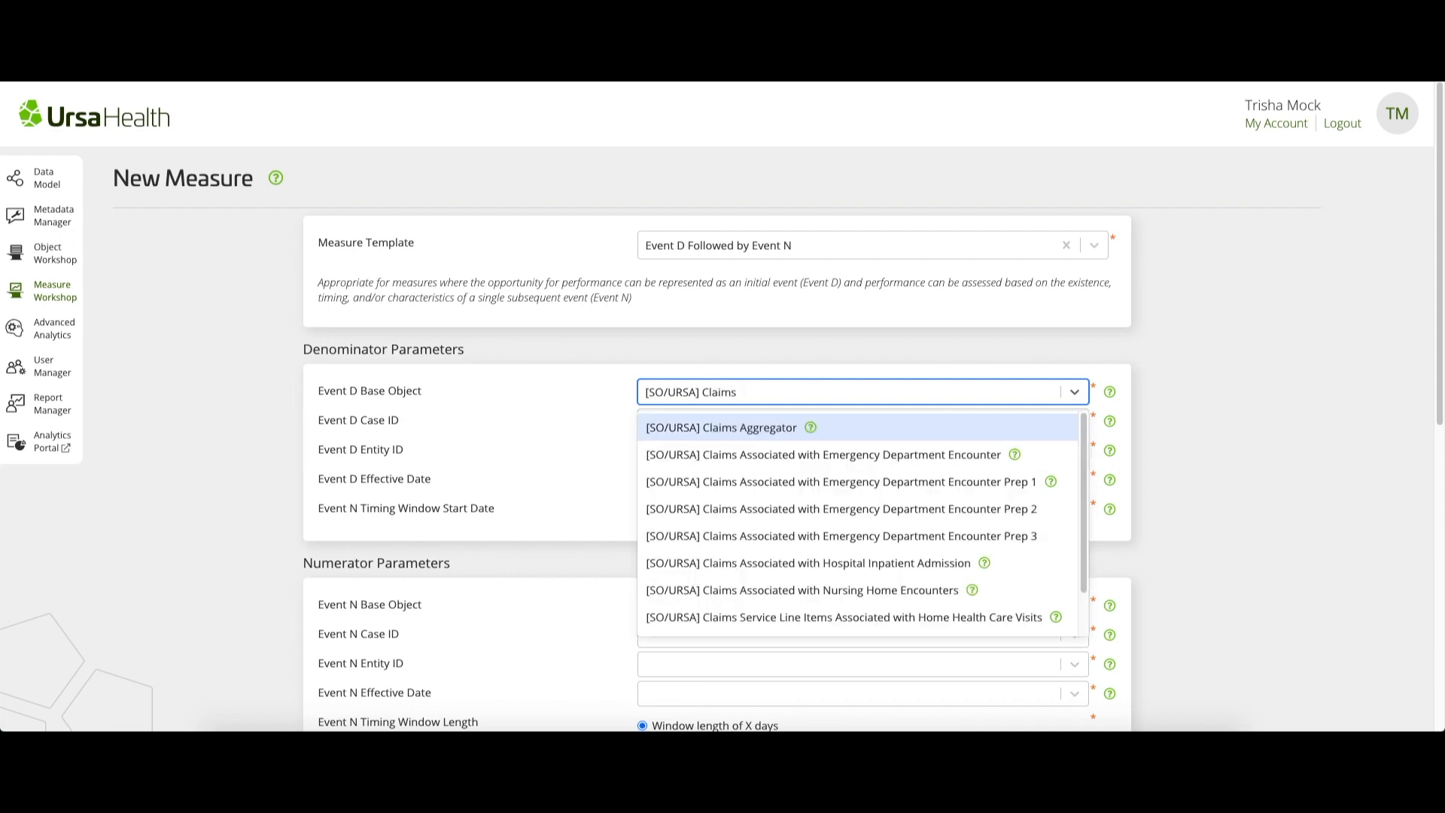
type("-Based")
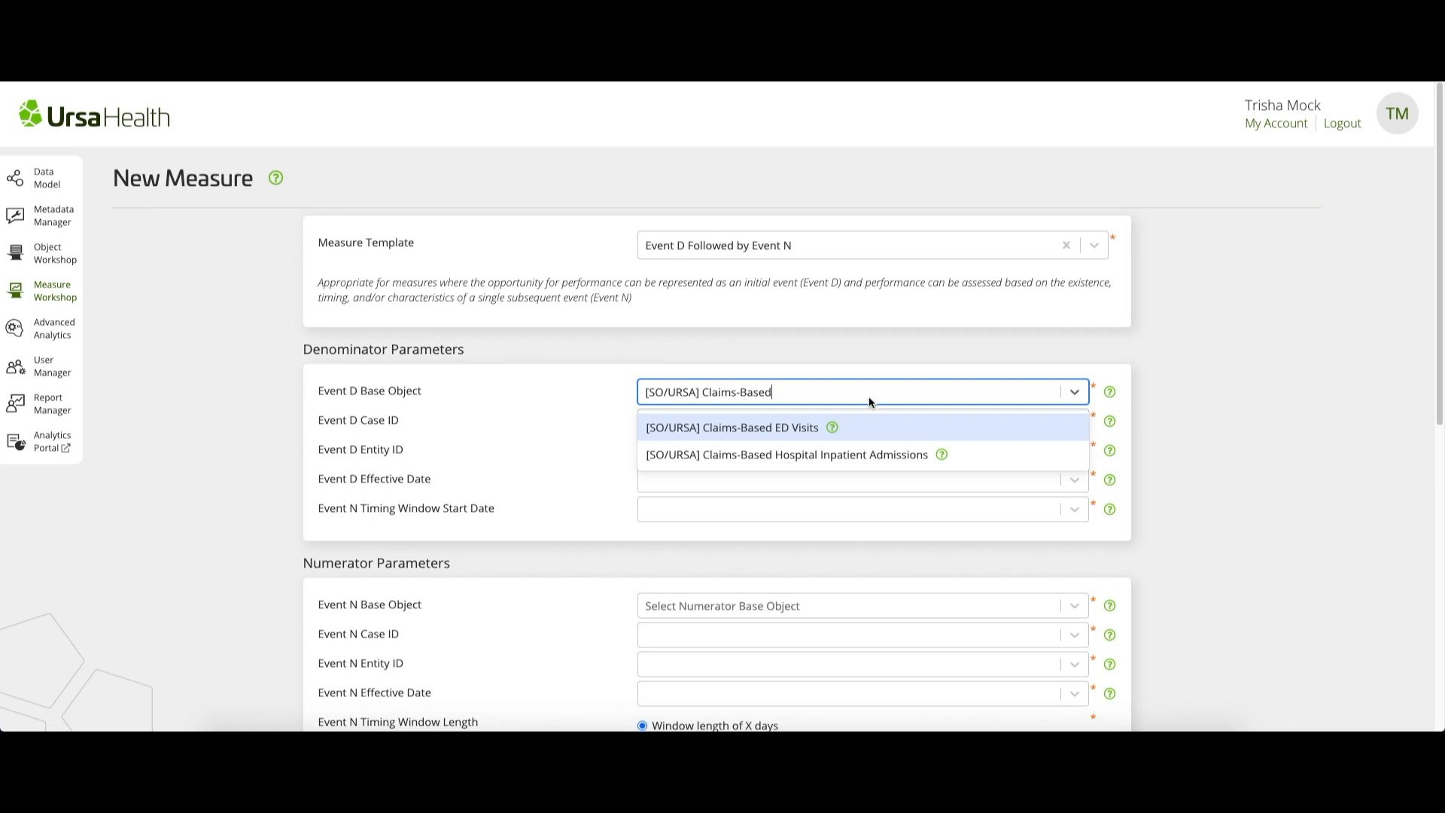
left_click(865, 455)
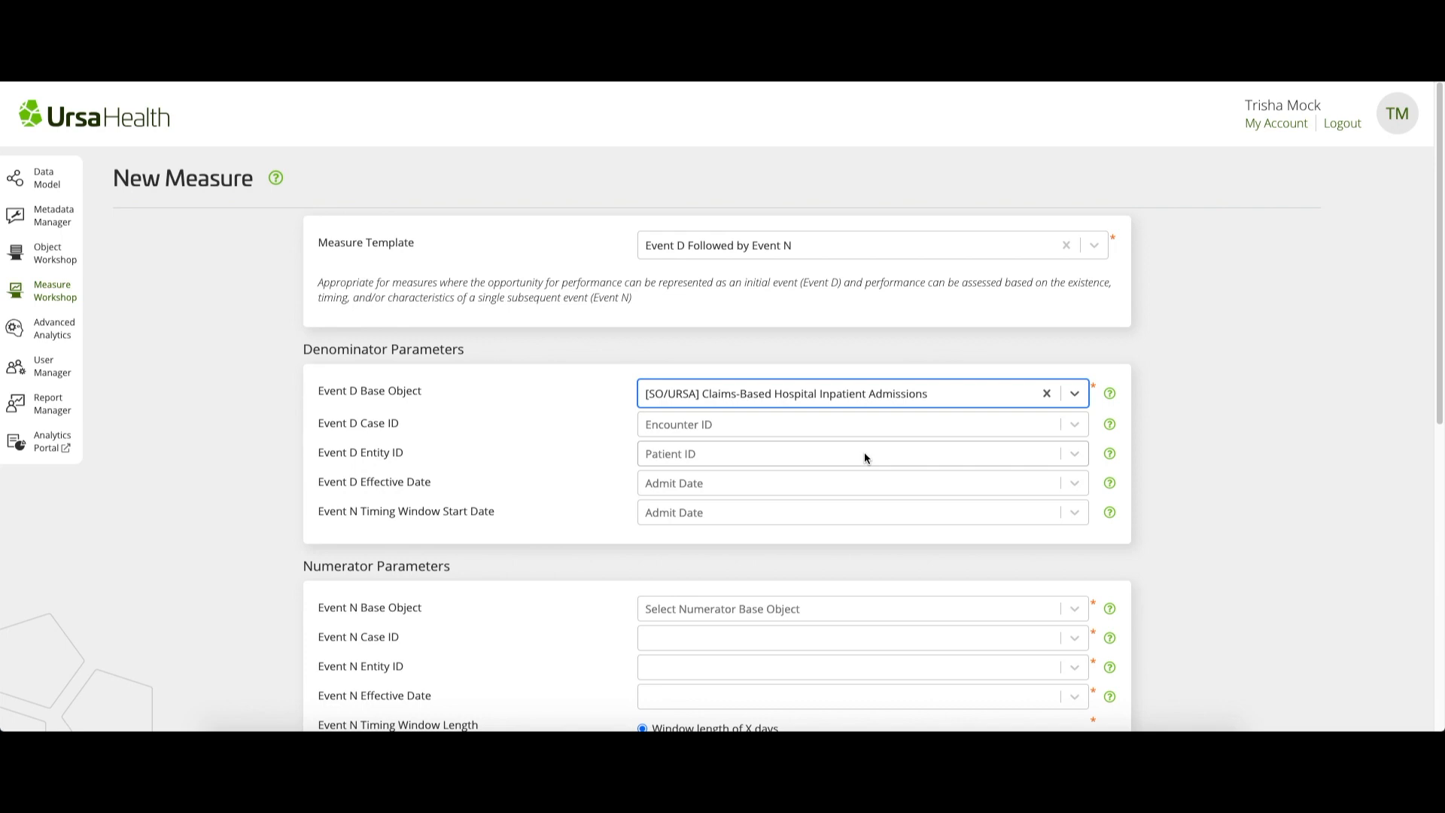
Set the Event D Case ID to Encounter ID and the Event D Entity ID to Patient ID
key("Tab")
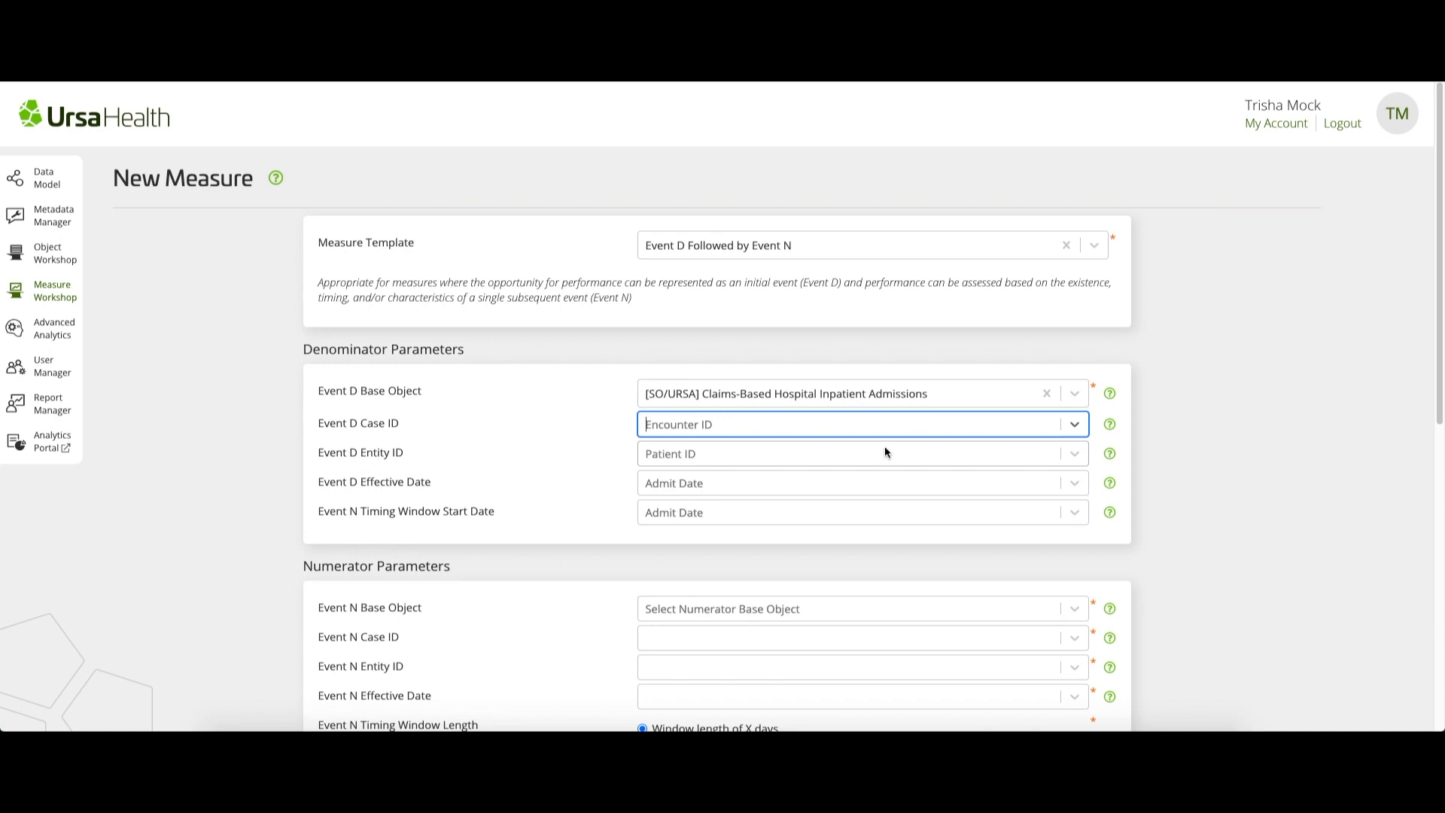
left_click(909, 423)
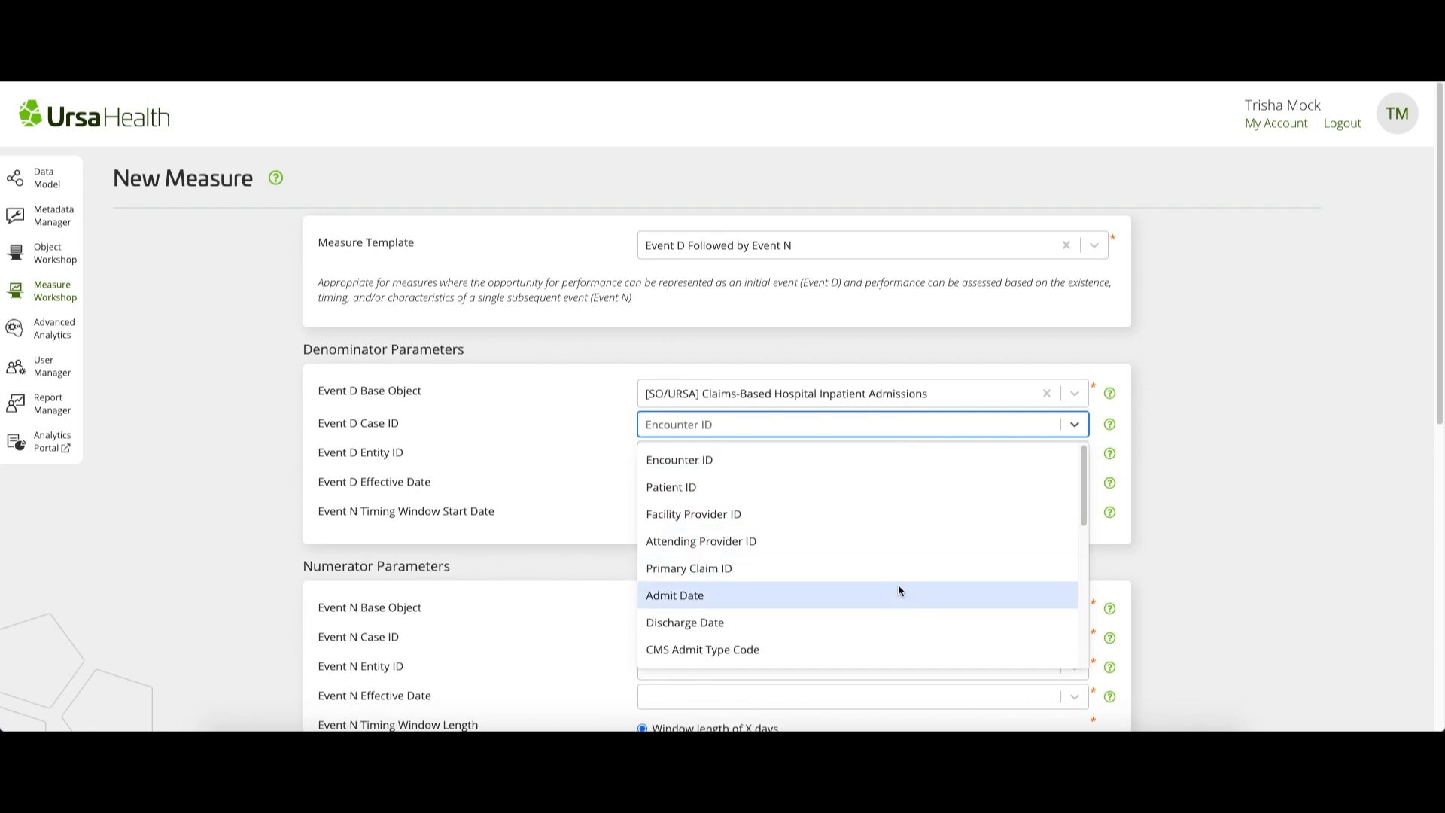
left_click(887, 459)
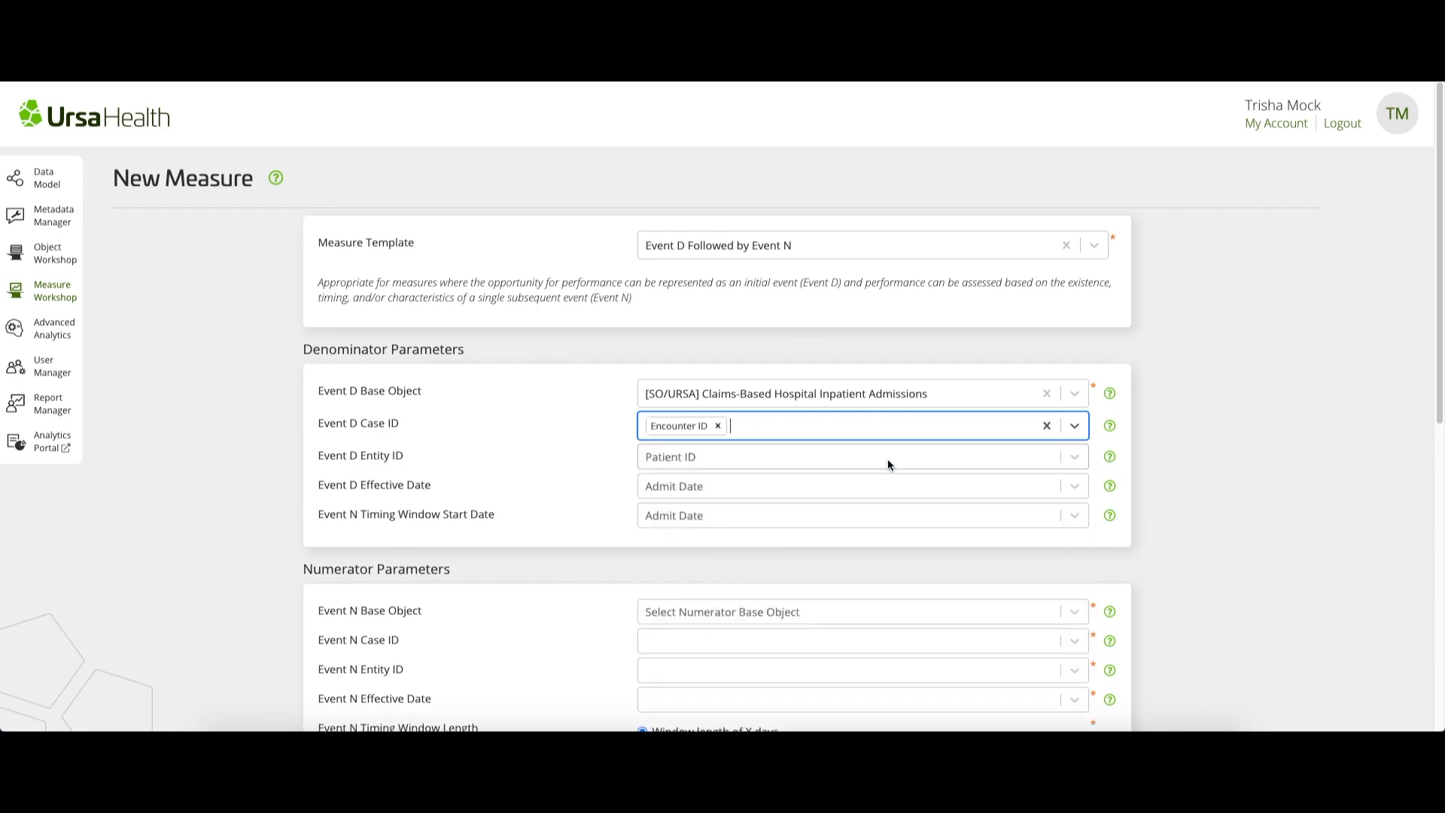
key("Tab")
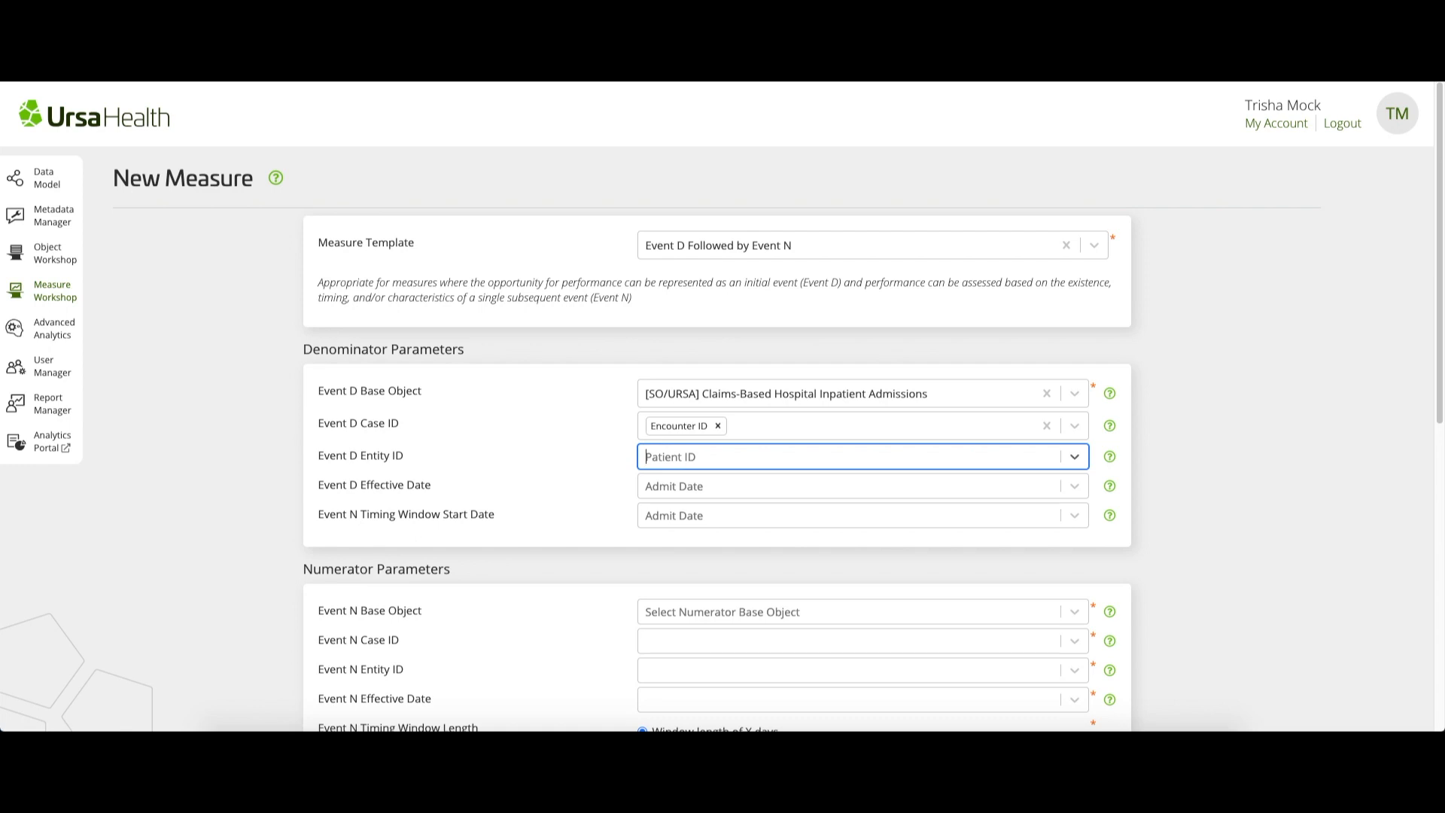
left_click(760, 459)
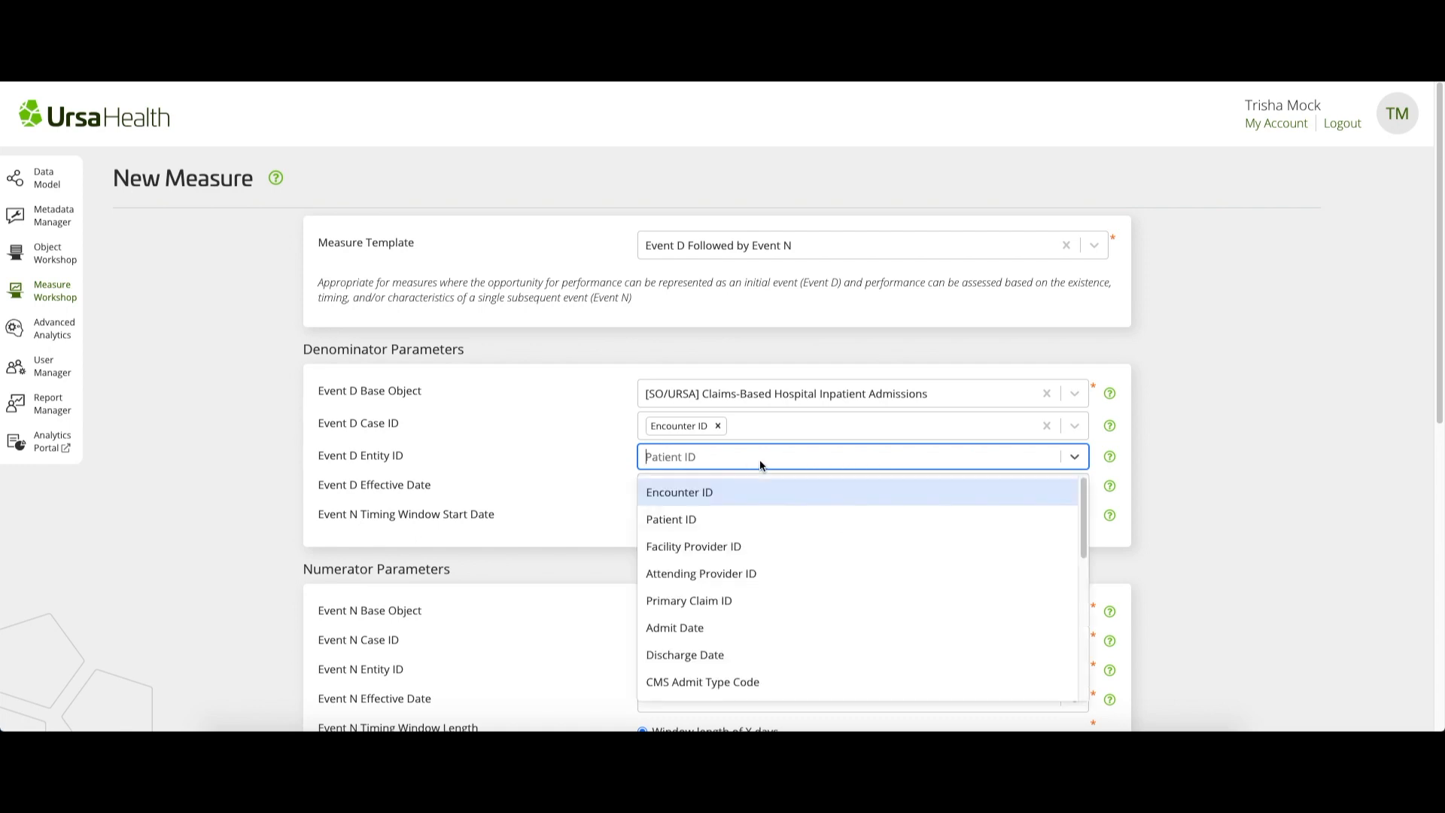
left_click(734, 519)
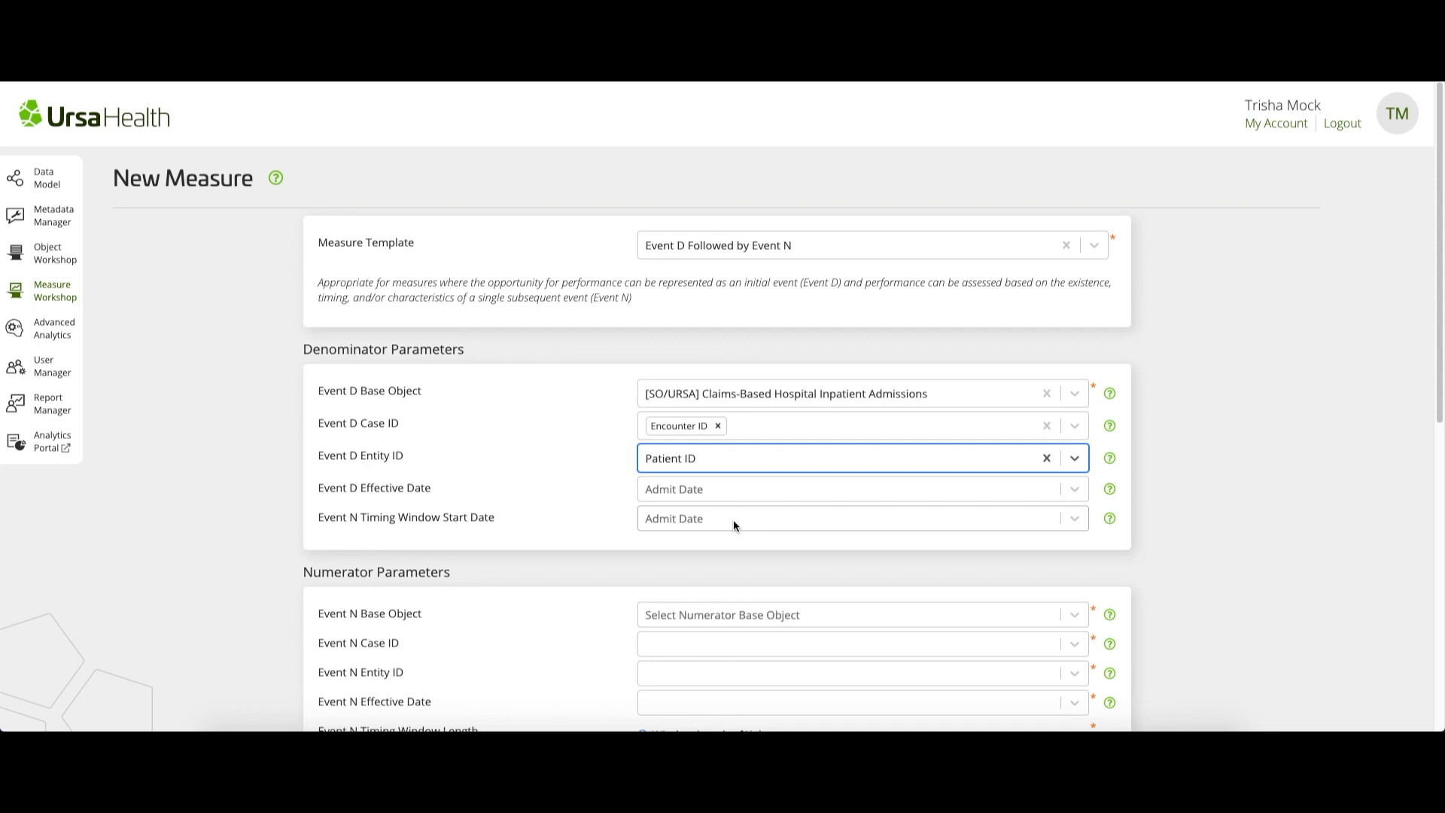
Set both the Event D Effective Date and the Event N Timing Window Start Date to Discharge Date
key("Tab")
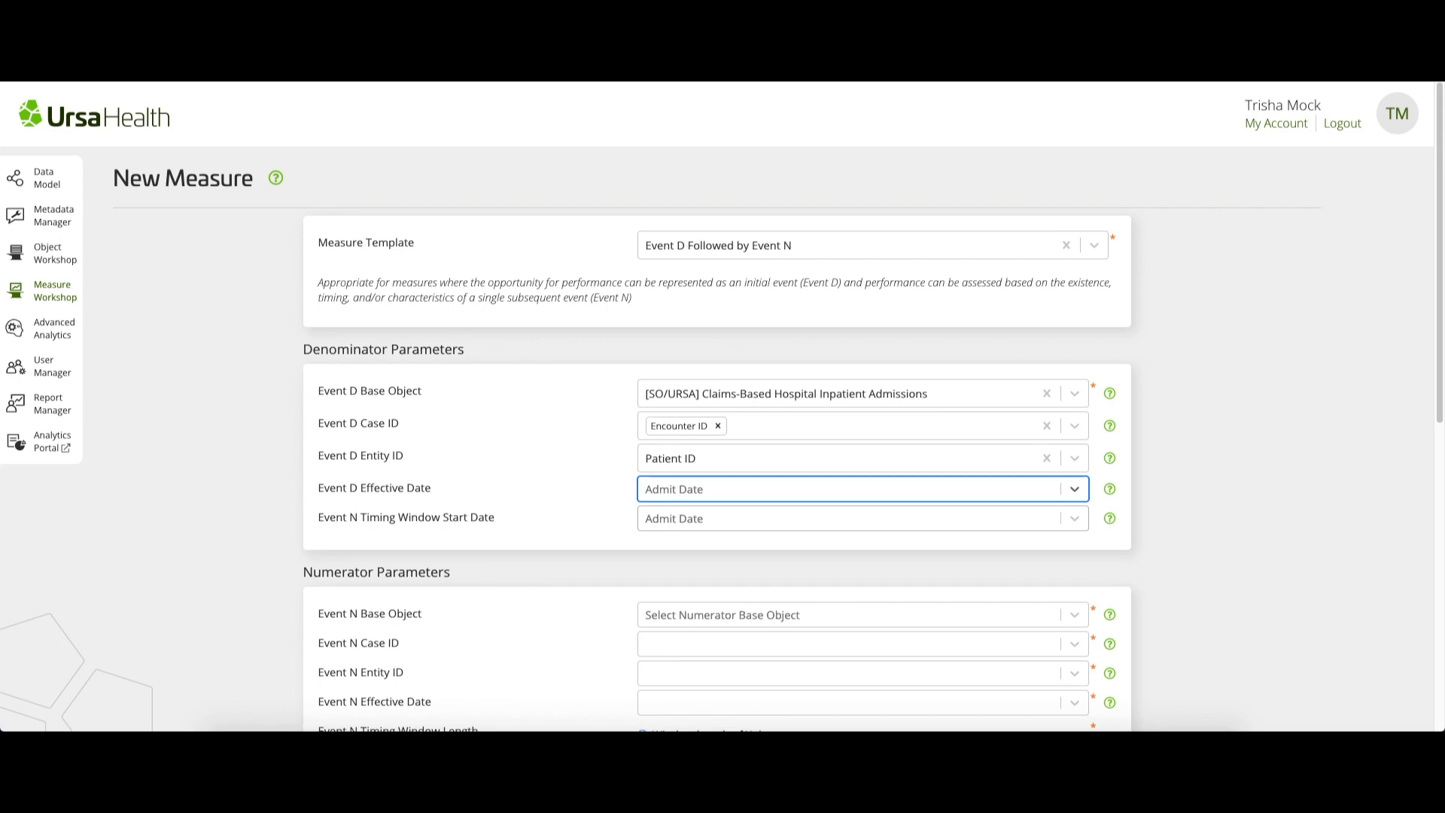
left_click(721, 488)
left_click(705, 554)
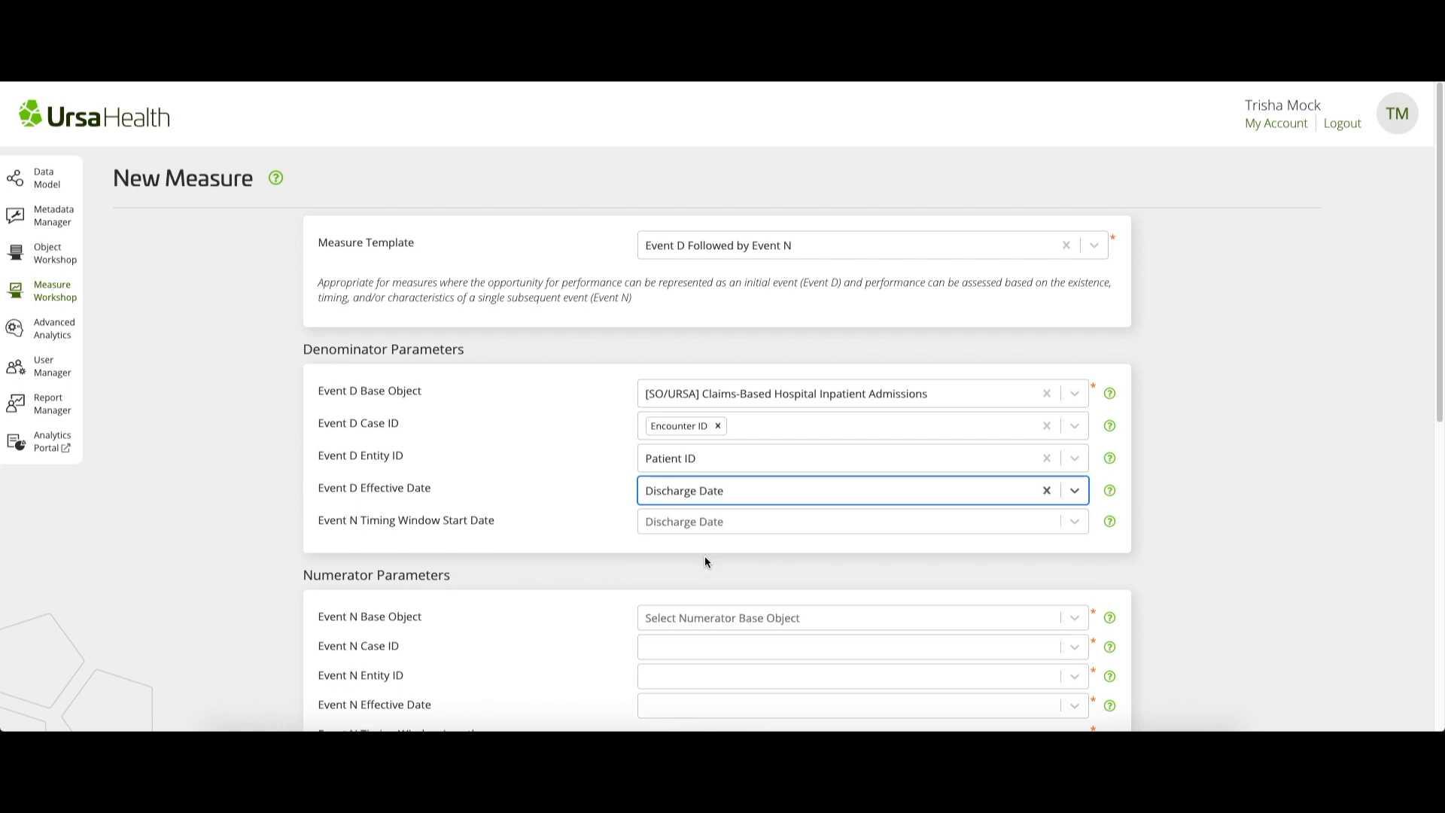
key("Tab")
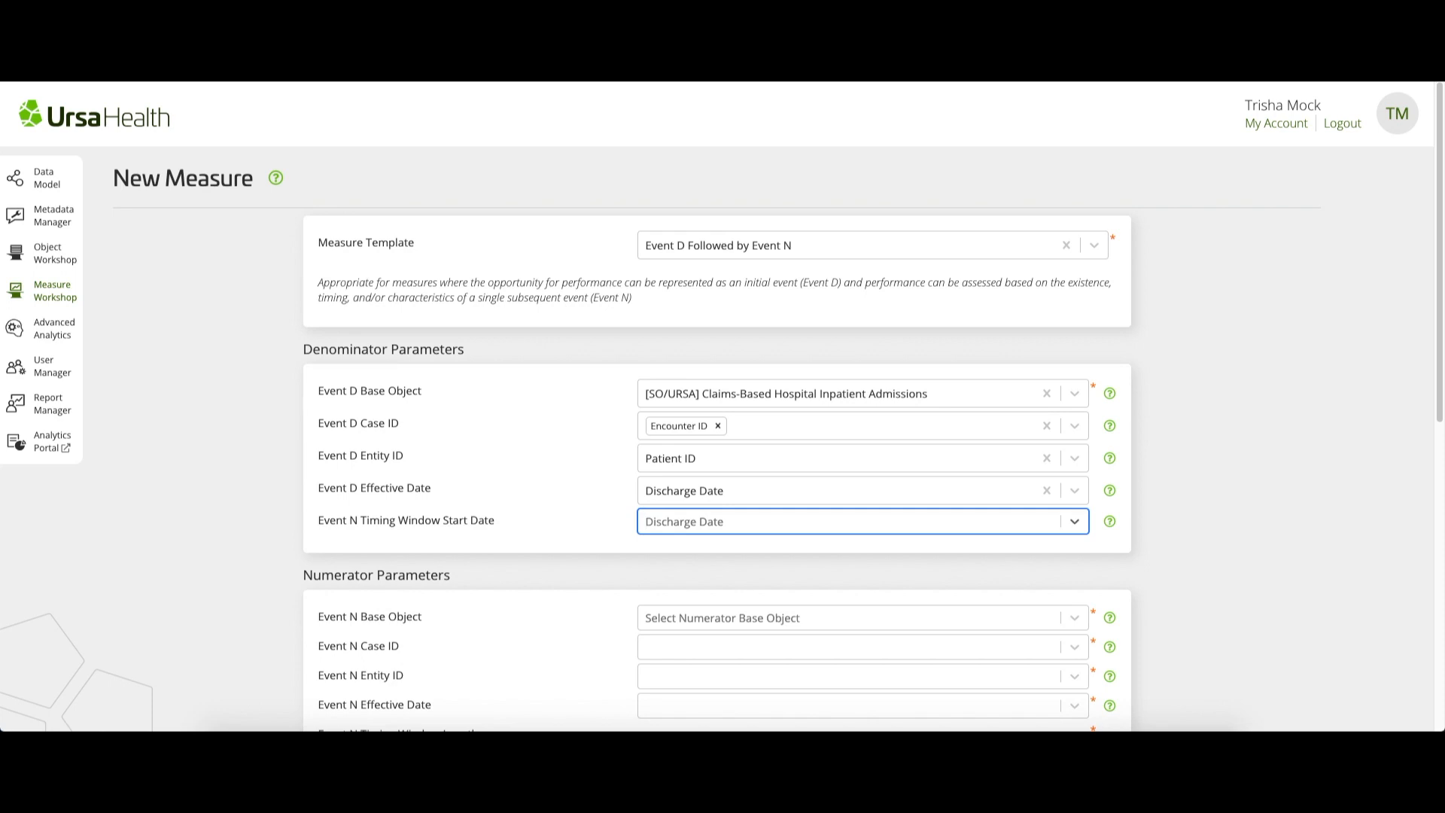
left_click(738, 522)
left_click(727, 582)
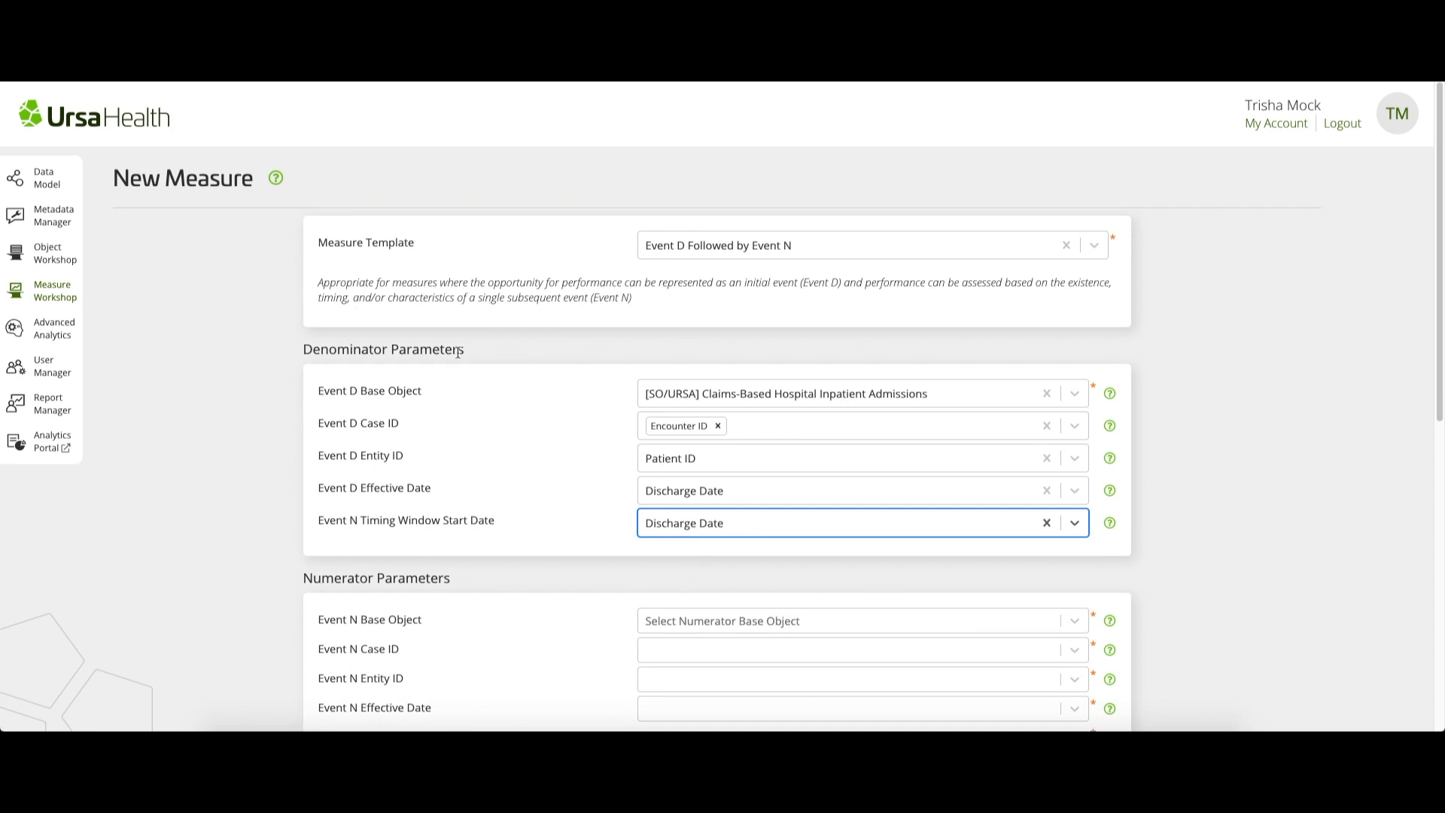
Set the Event N Base Object in the numerator parameters to "[SO/URSA] Claims-Based ED Visits"
key("Tab")
scroll(523, 519, "down", 4)
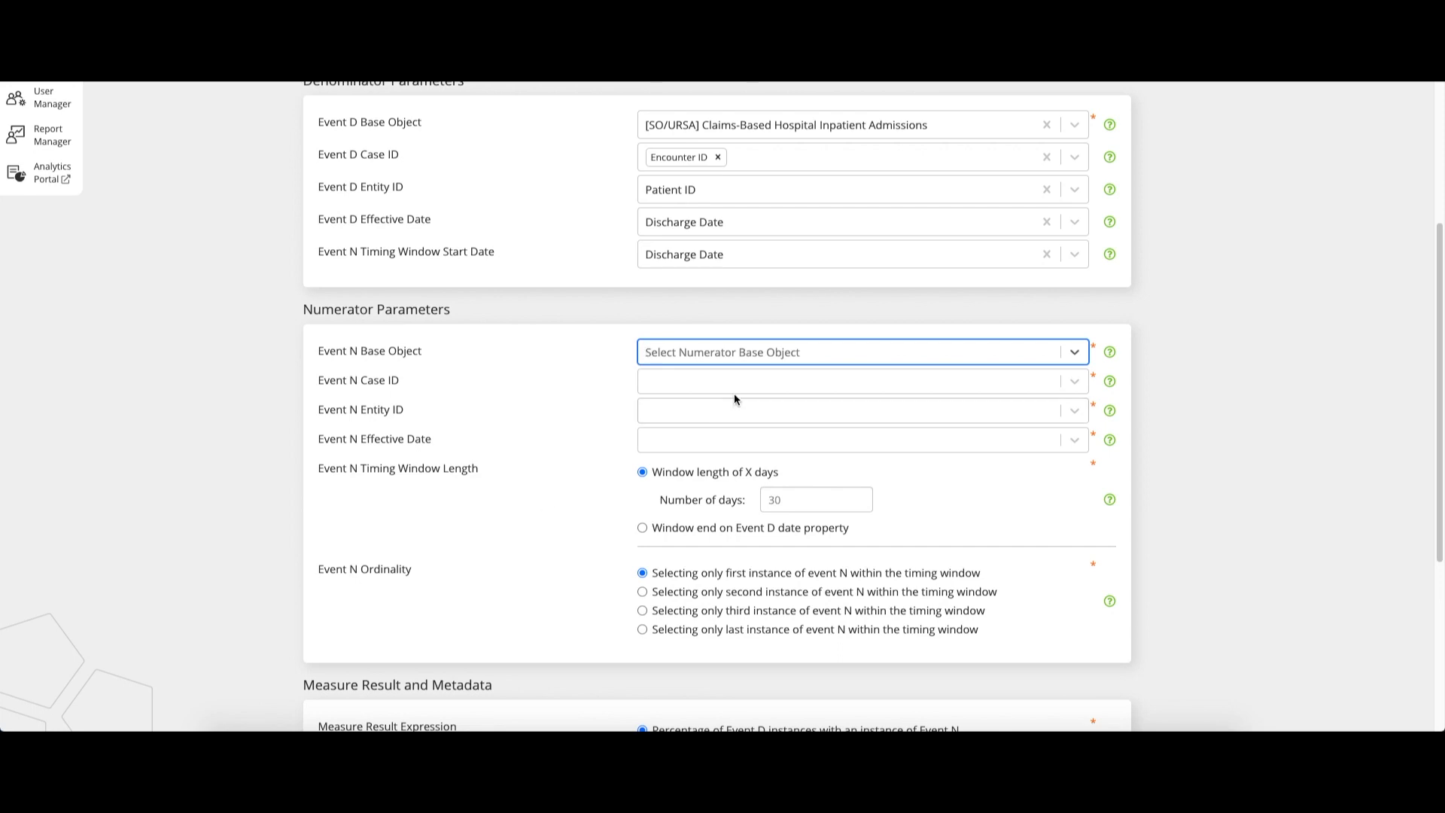
type("[")
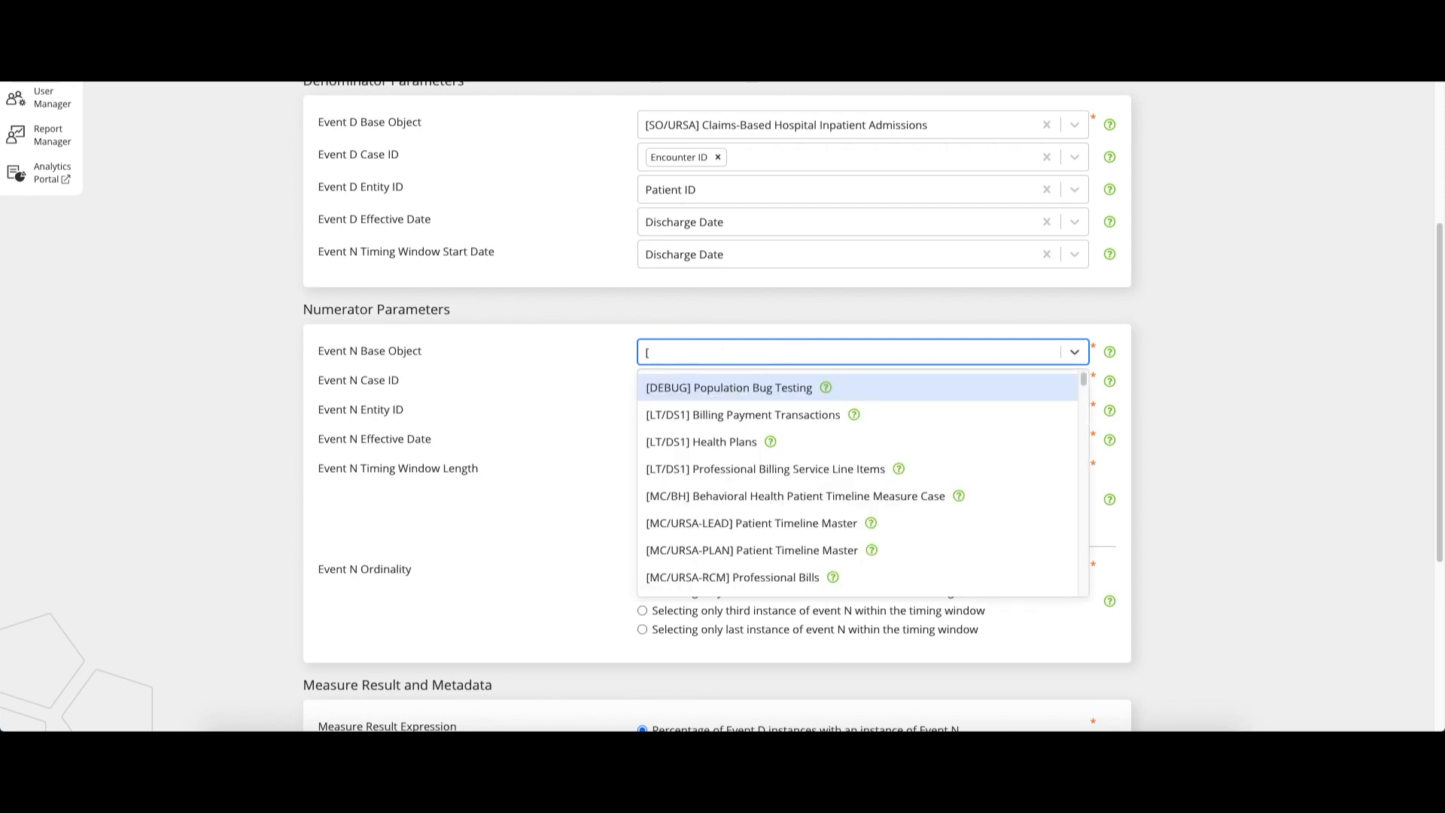
type("S")
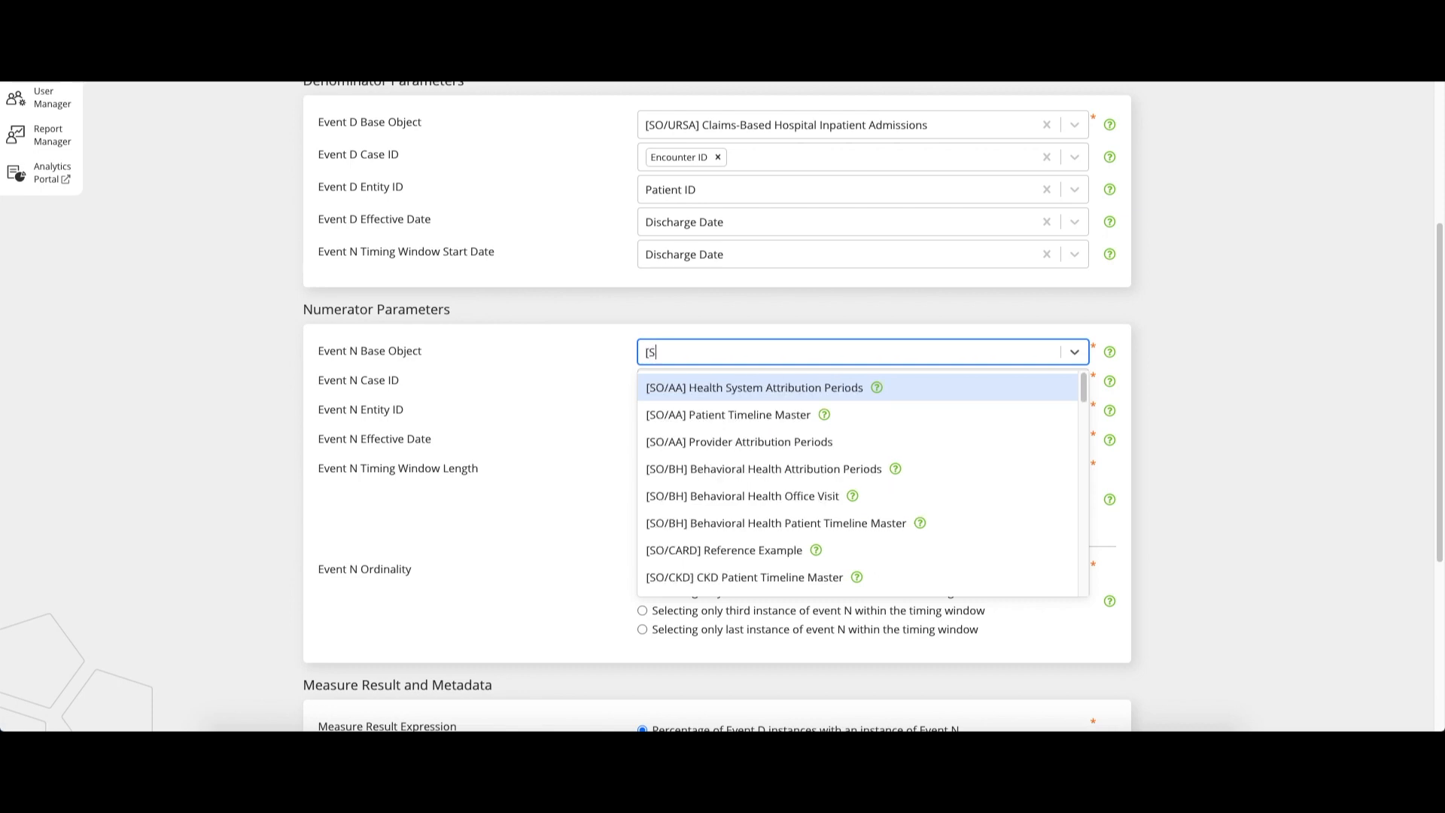
type("O/URS")
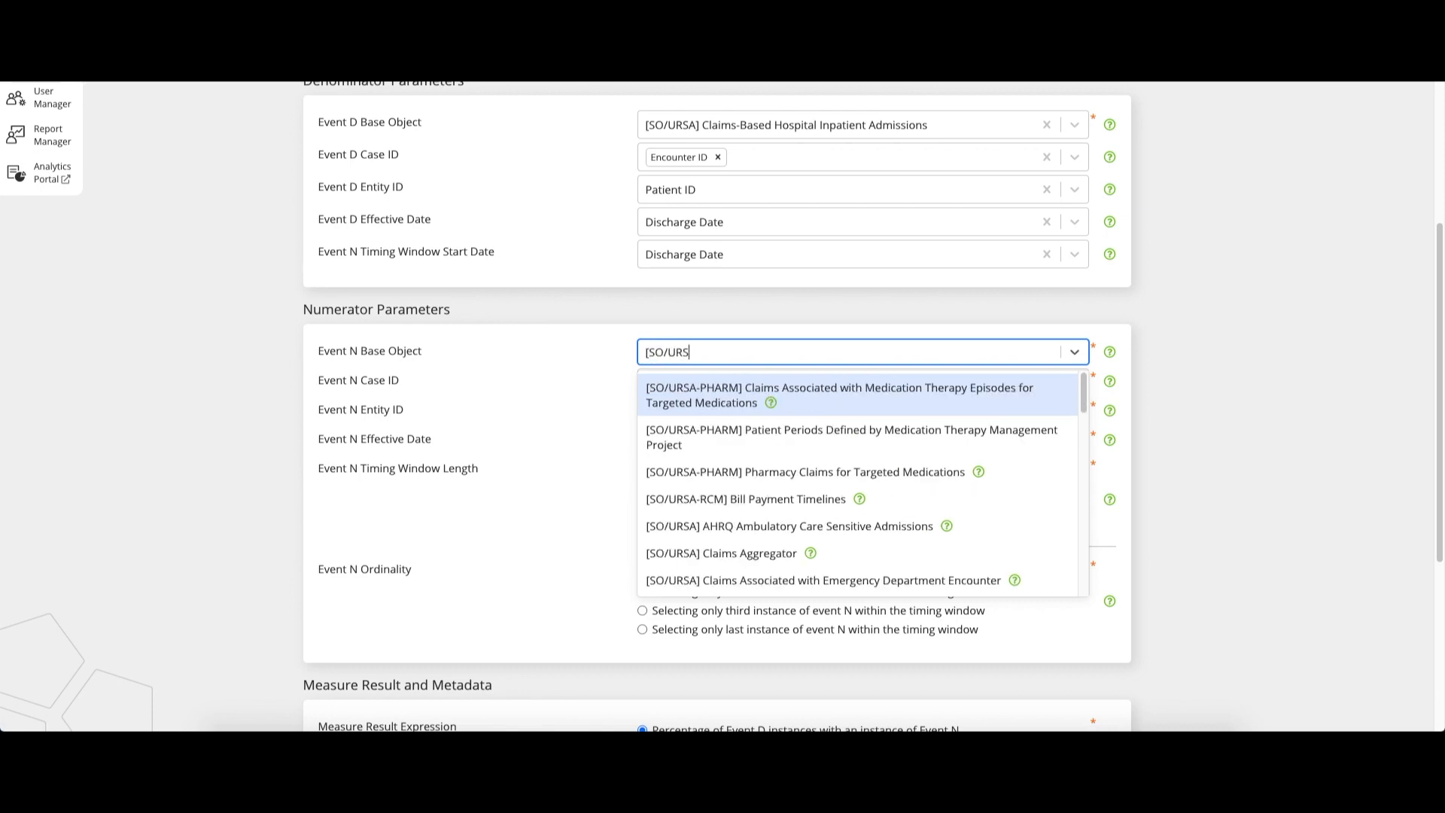
type("A] ")
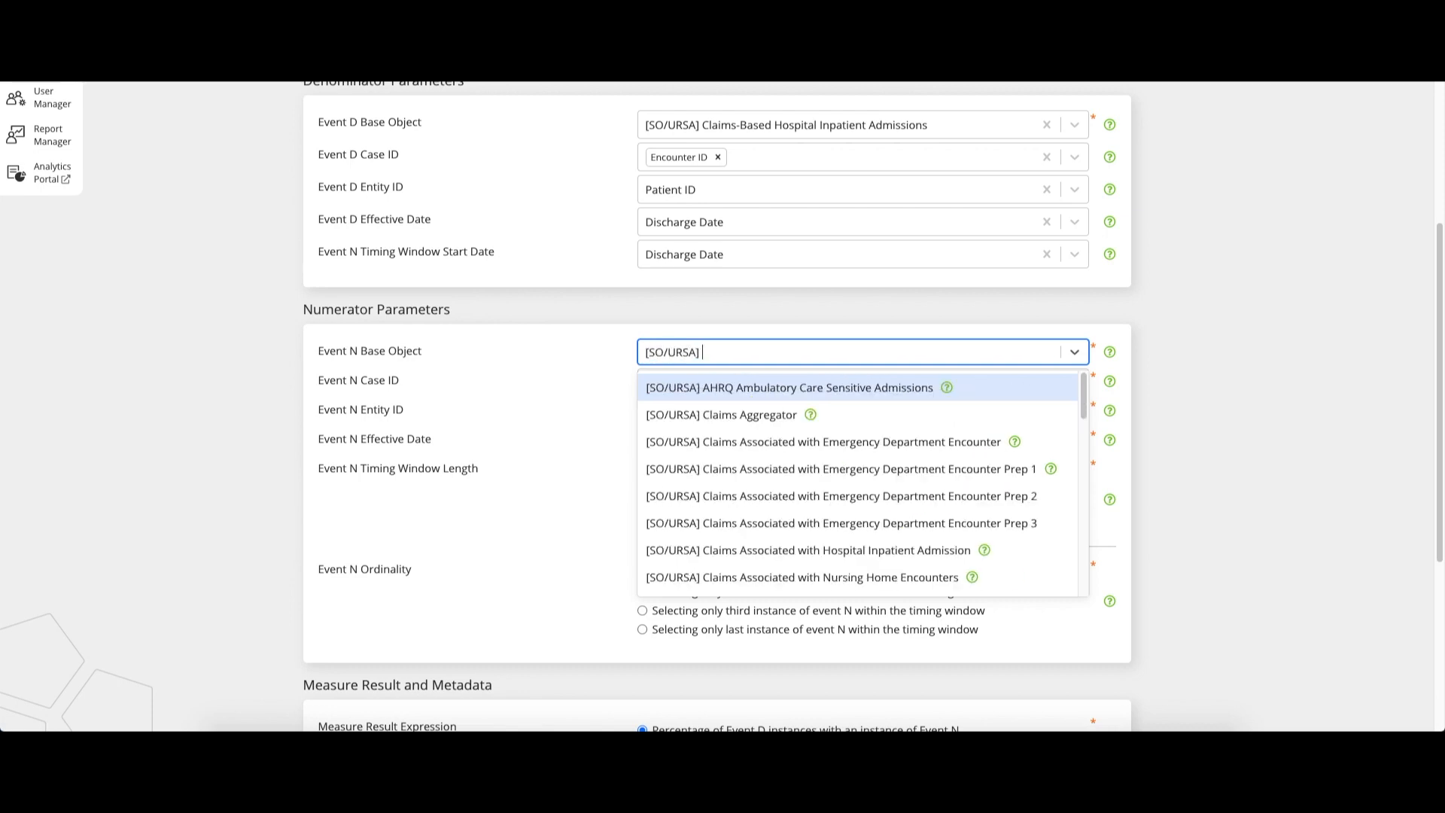
type("Cl")
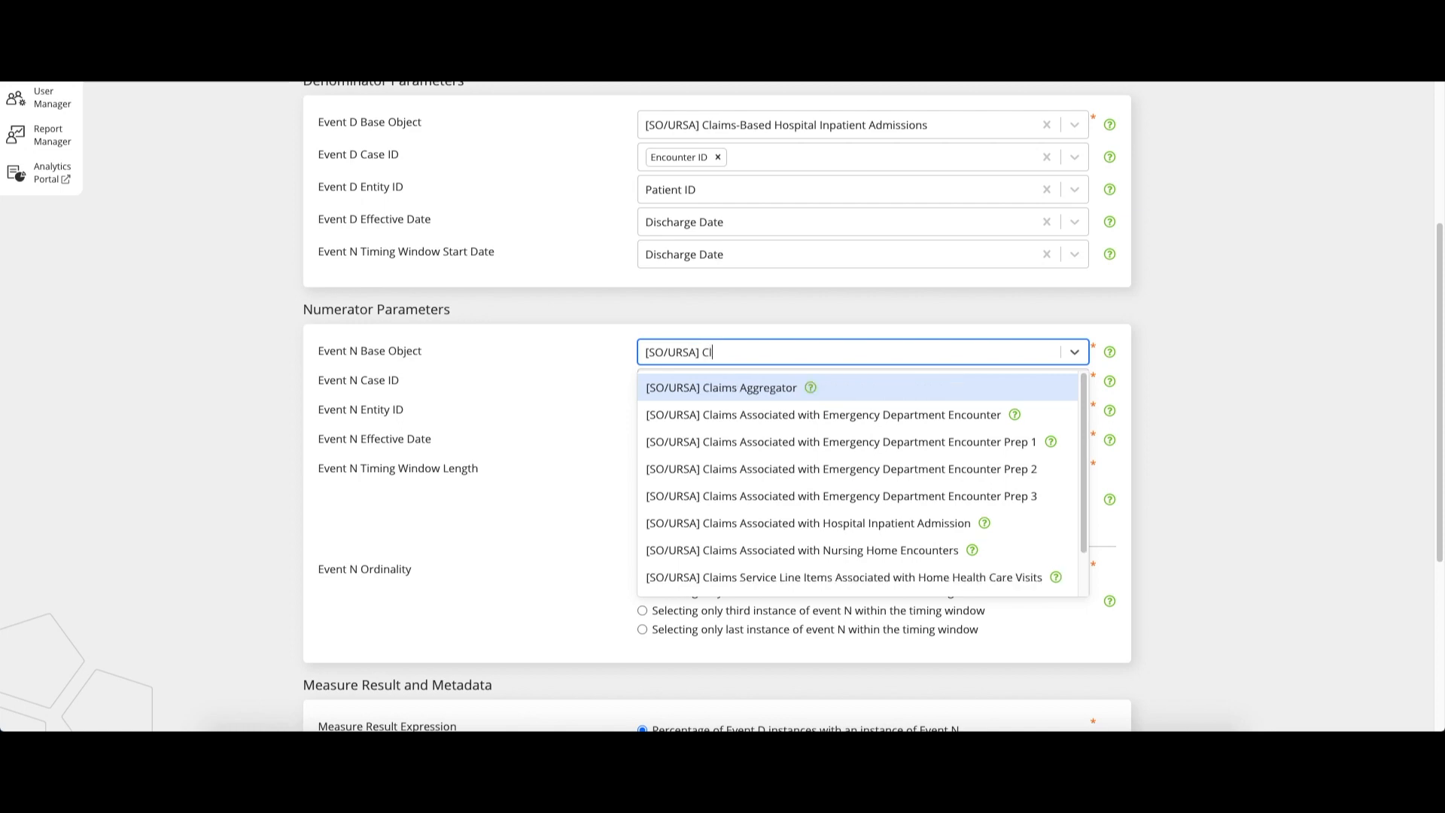
type("aims-Based")
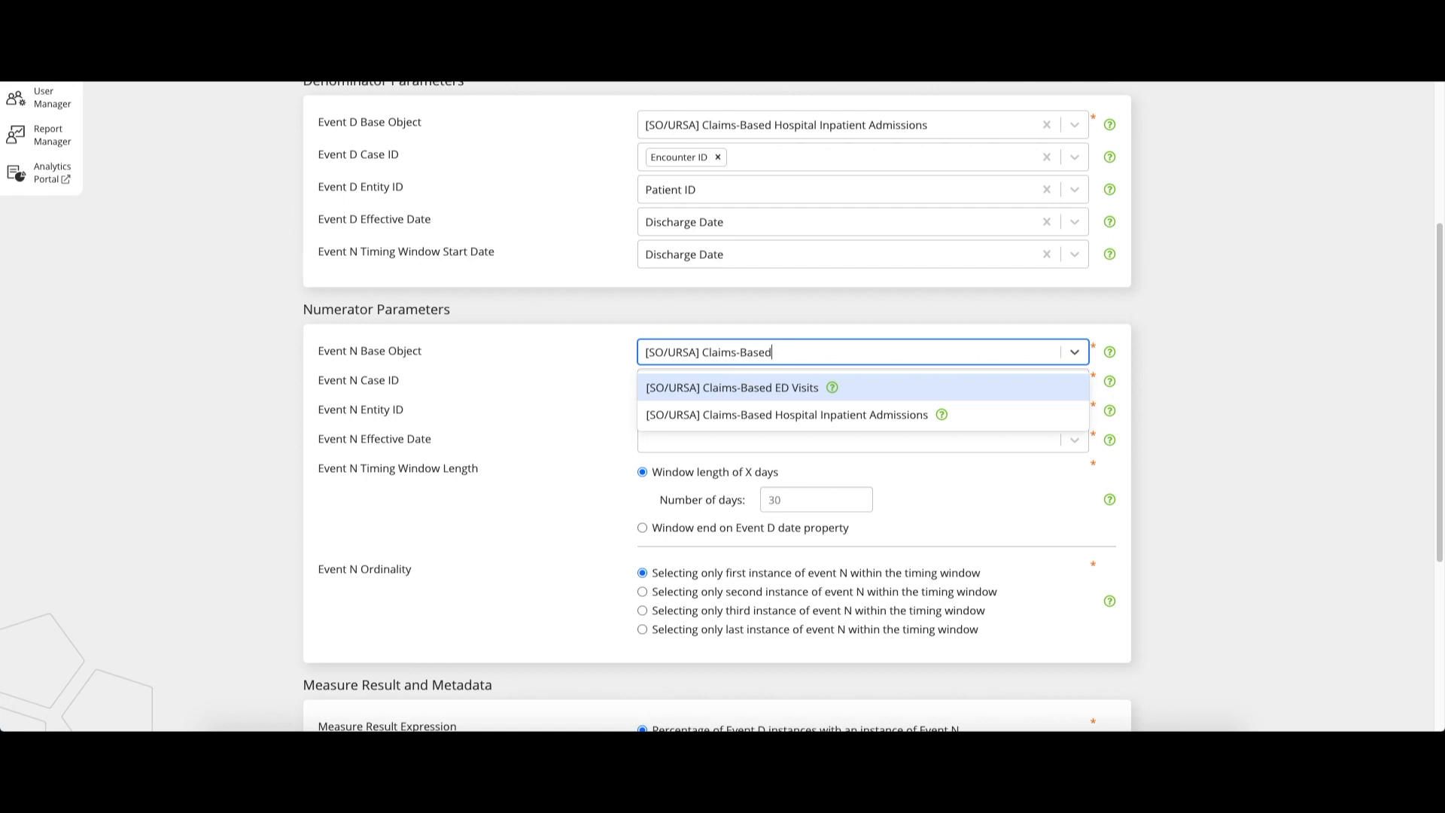
left_click(749, 389)
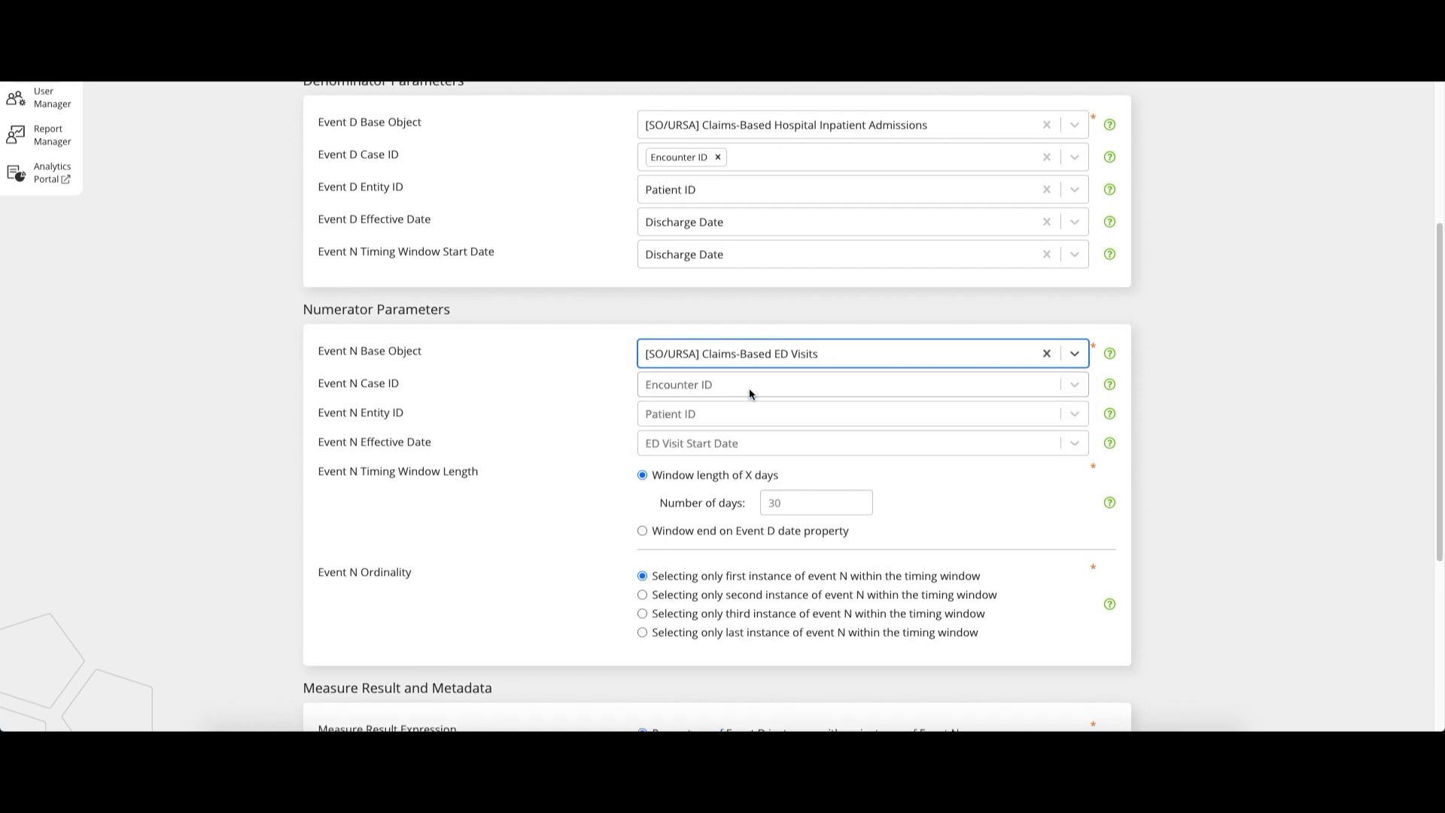
Set the Event N Case ID to Encounter ID and the Event N Entity ID to Patient ID
left_click(748, 387)
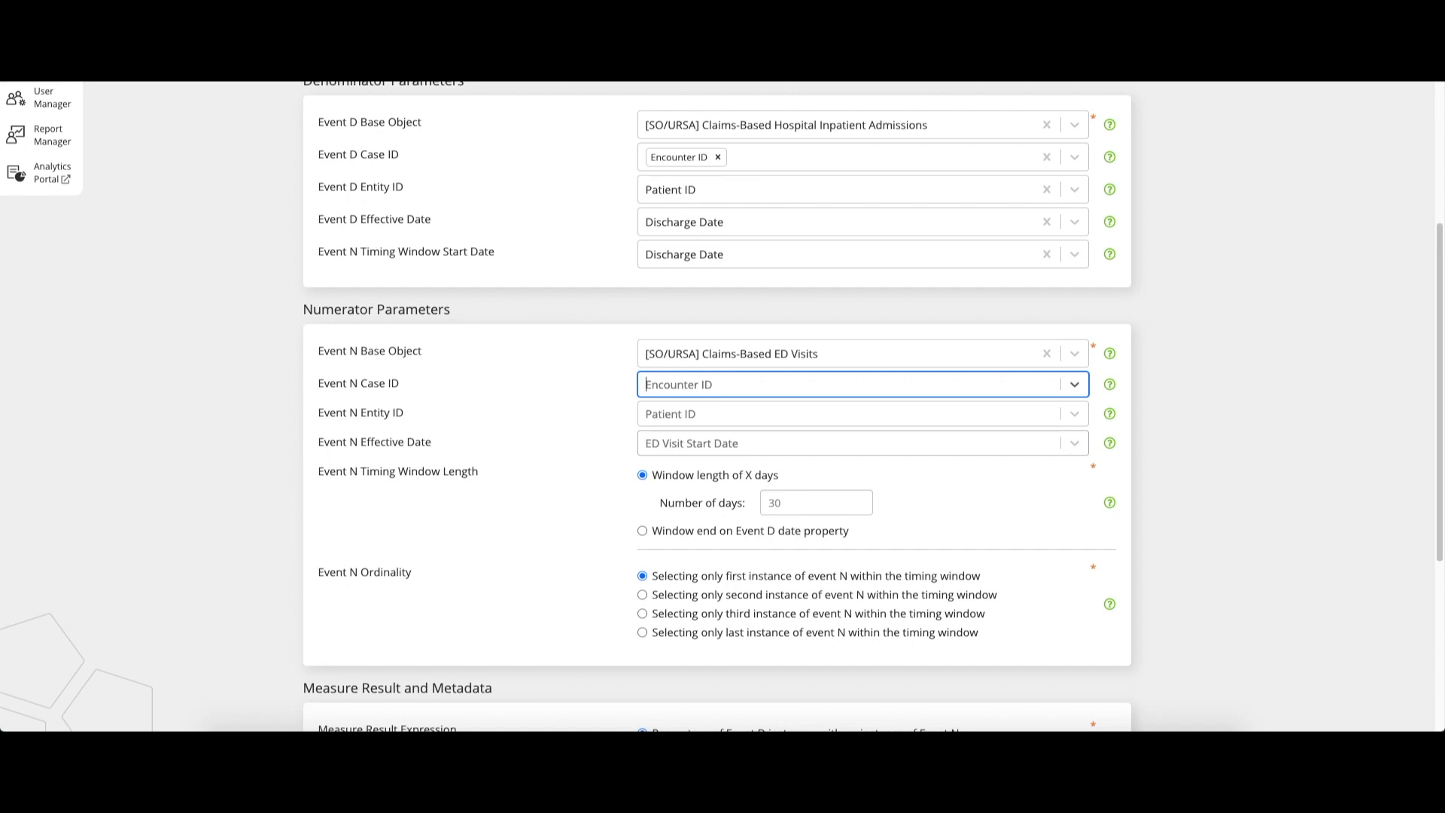
left_click(789, 384)
left_click(771, 420)
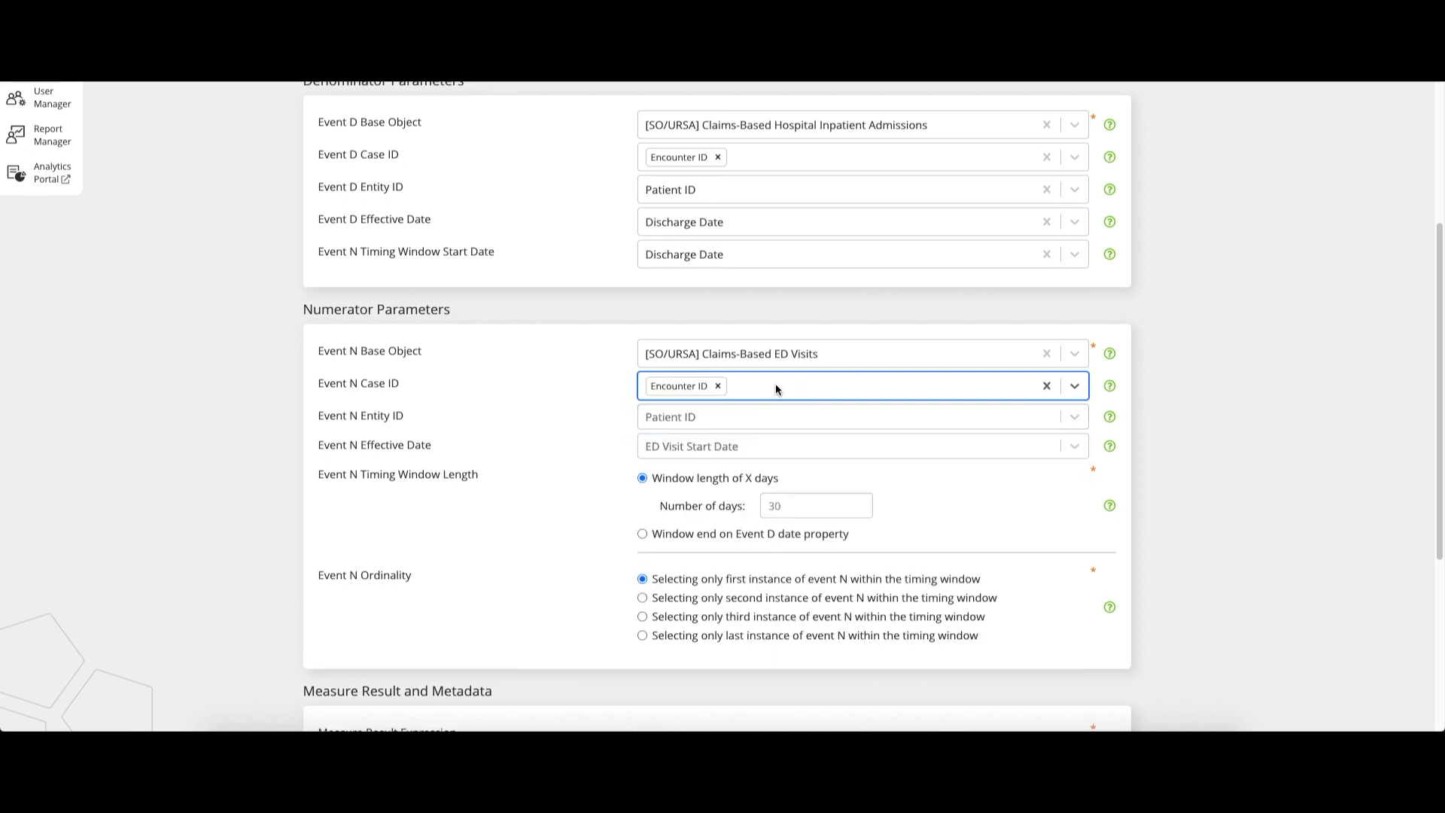
key("Tab")
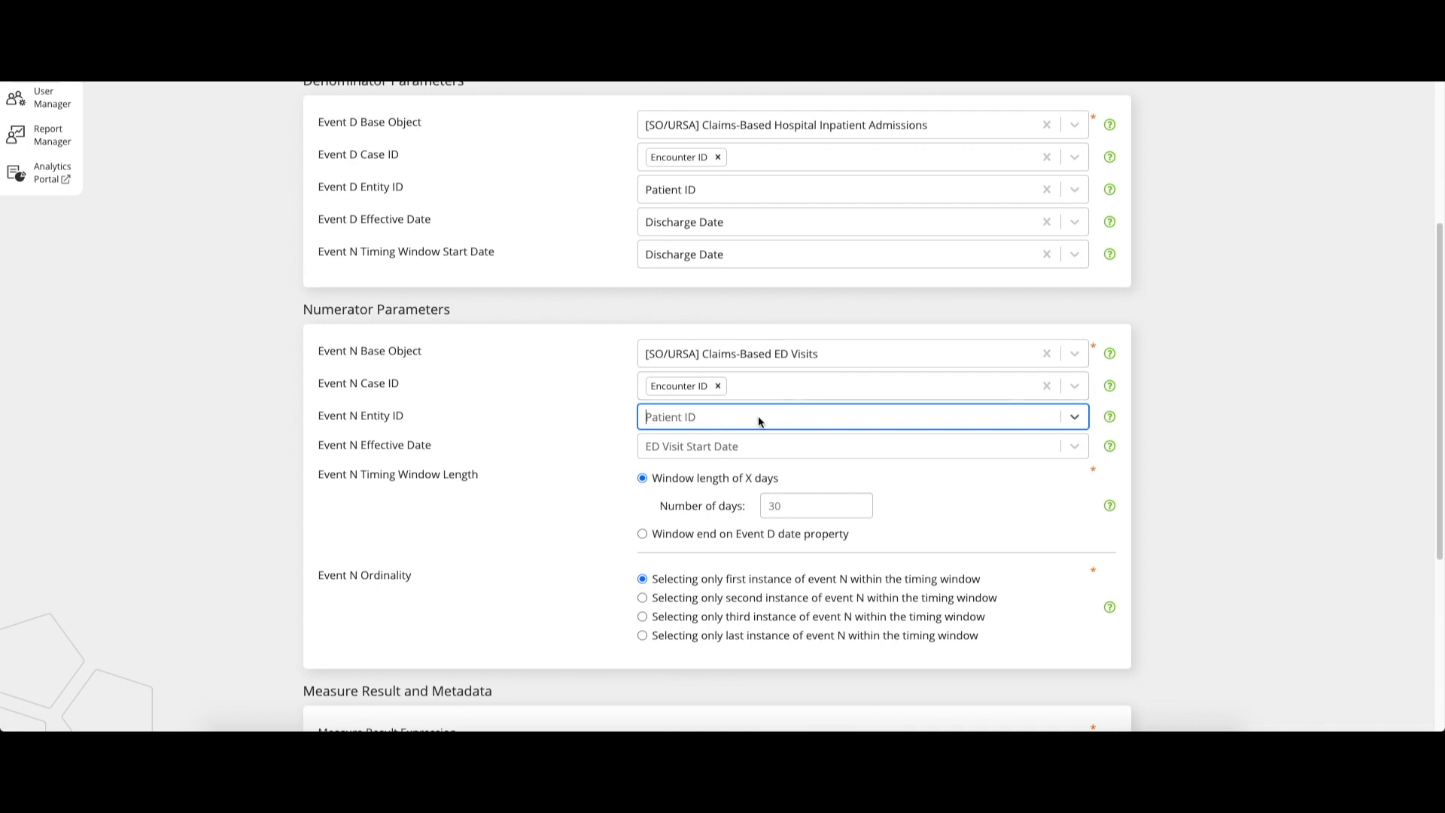
left_click(715, 423)
left_click(719, 476)
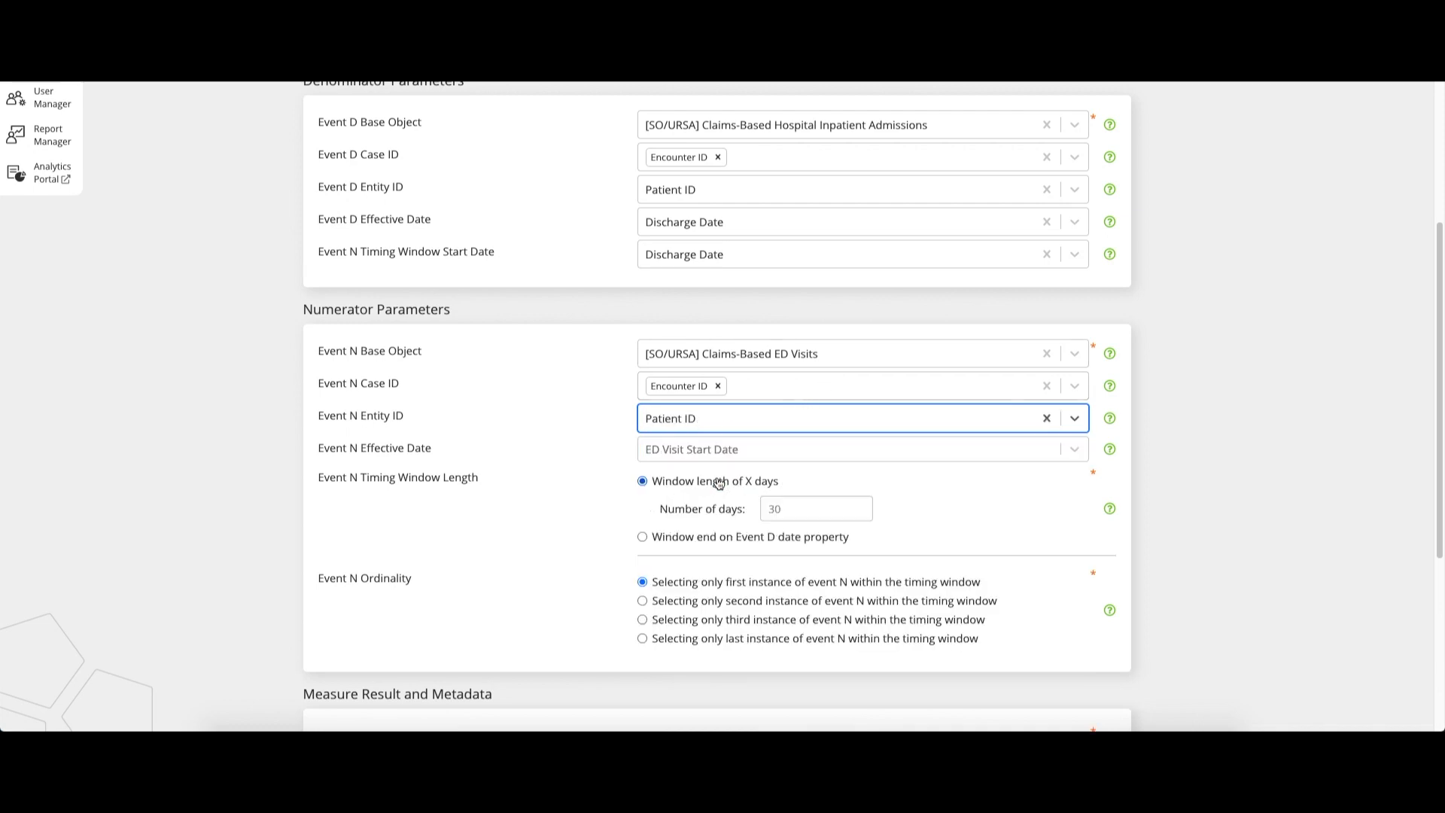
Set the Event N Effective Date to ED Visit Start Date and the Event N timing window length to 14 days
key("Tab")
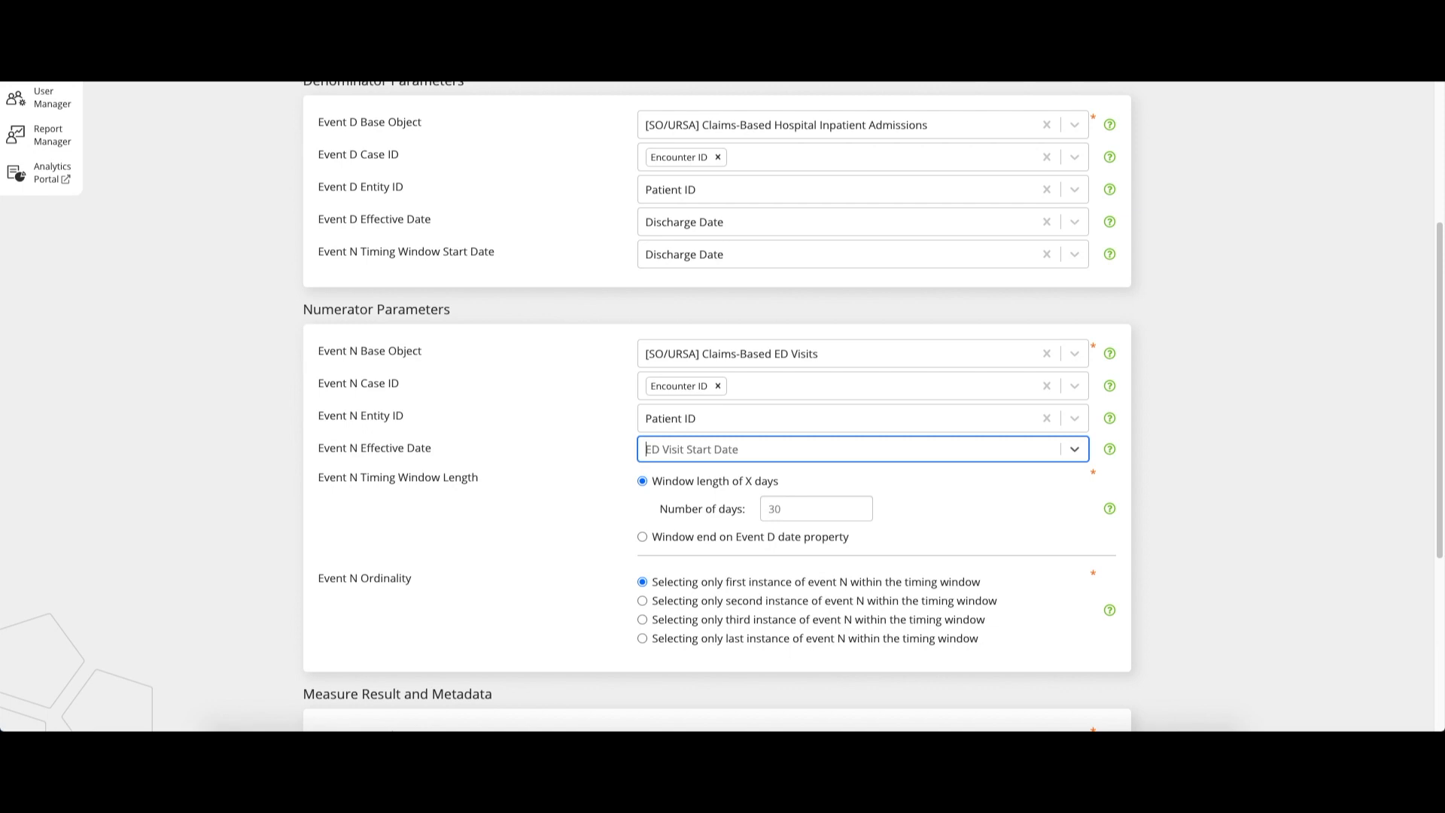
left_click(697, 449)
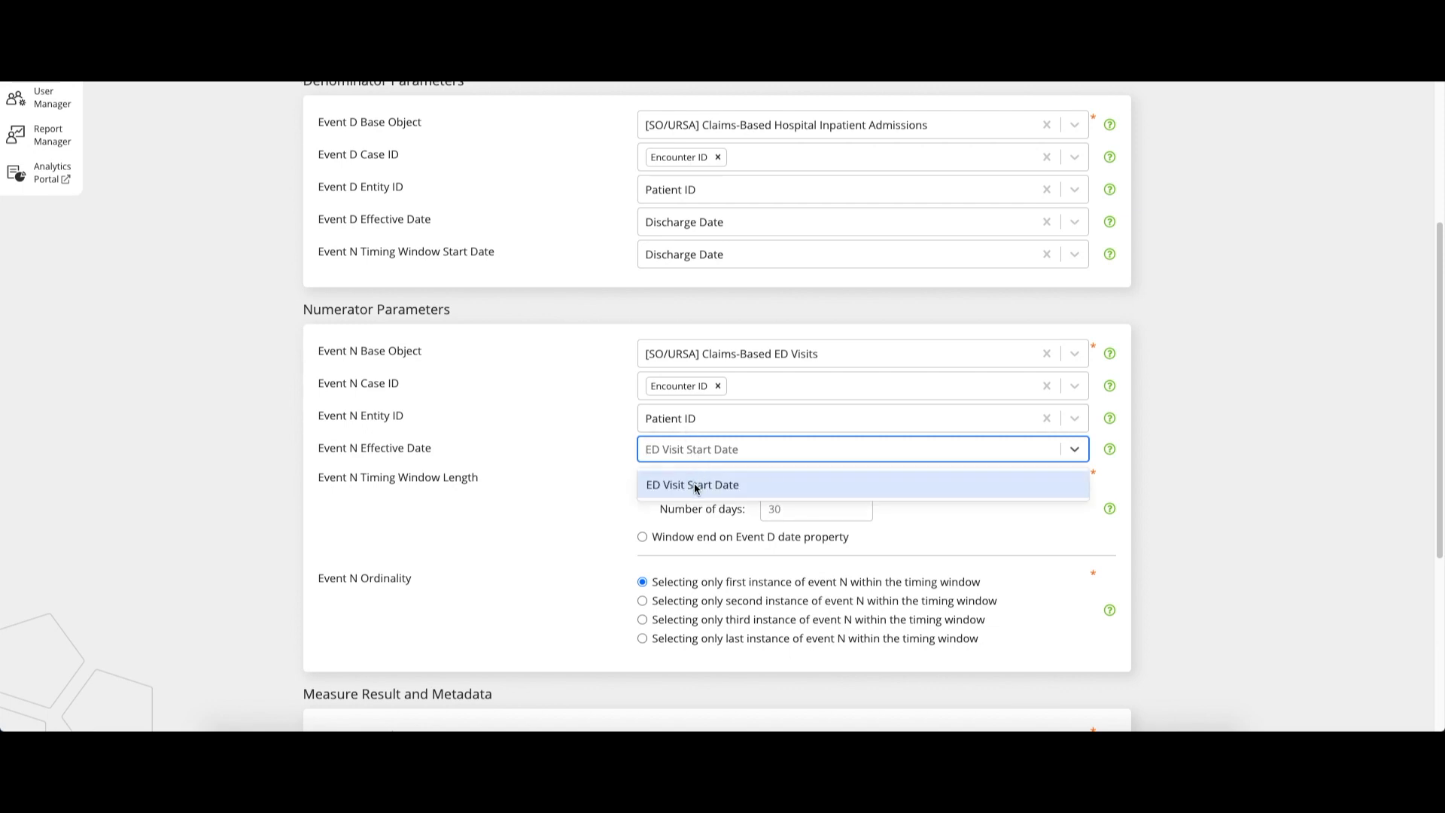
left_click(693, 482)
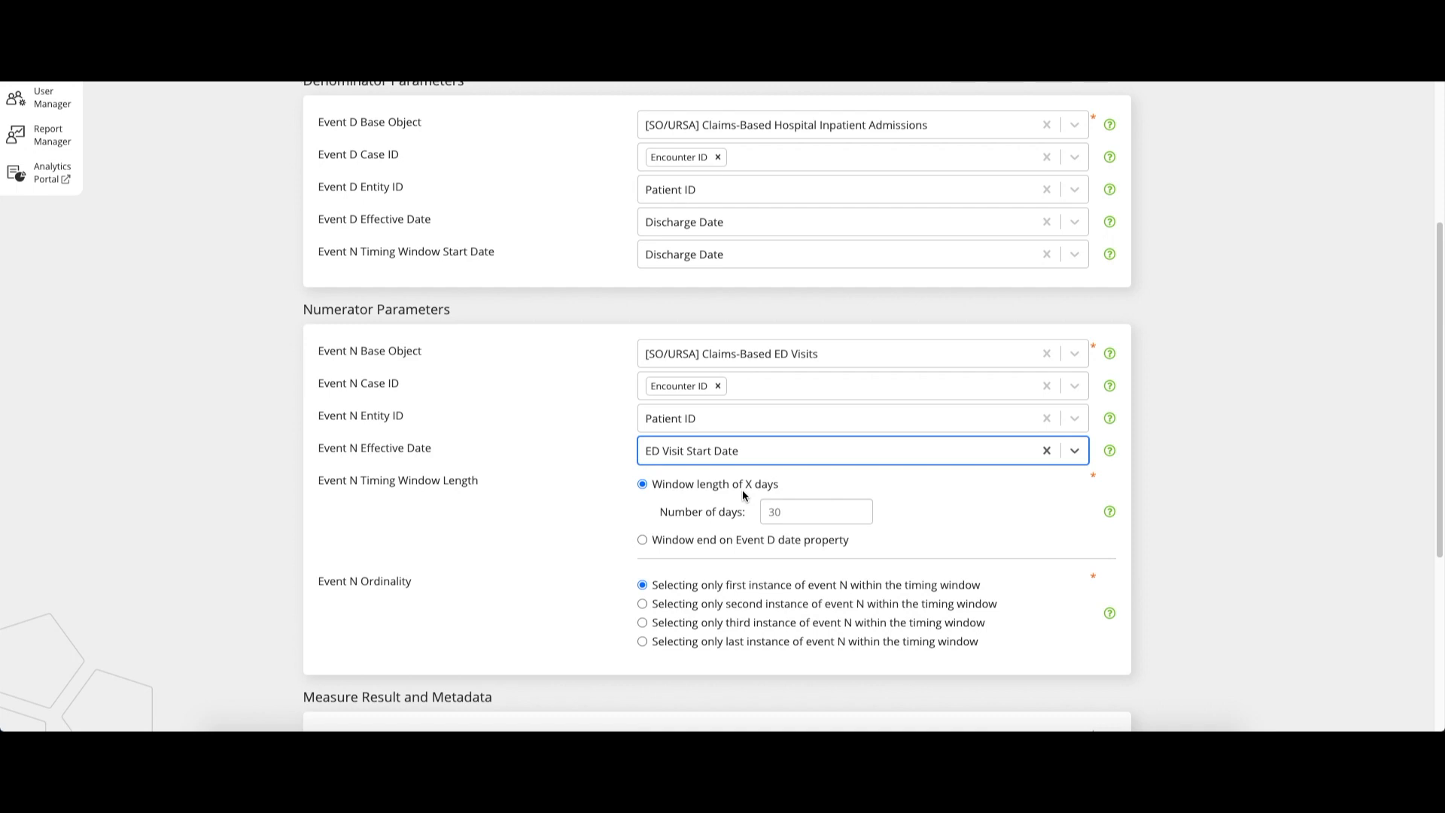
left_click(782, 513)
type("14")
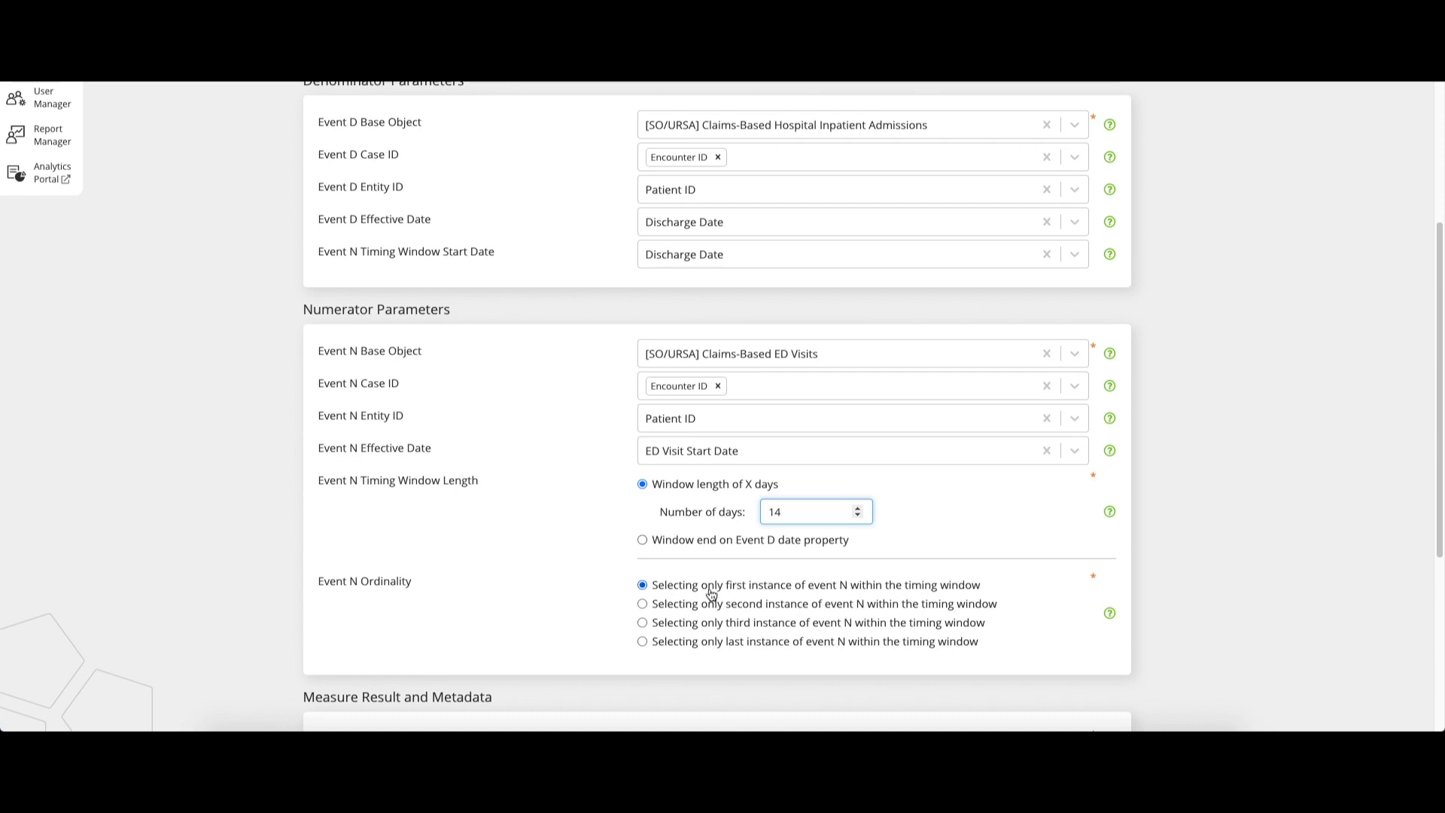
scroll(712, 594, "down", 1)
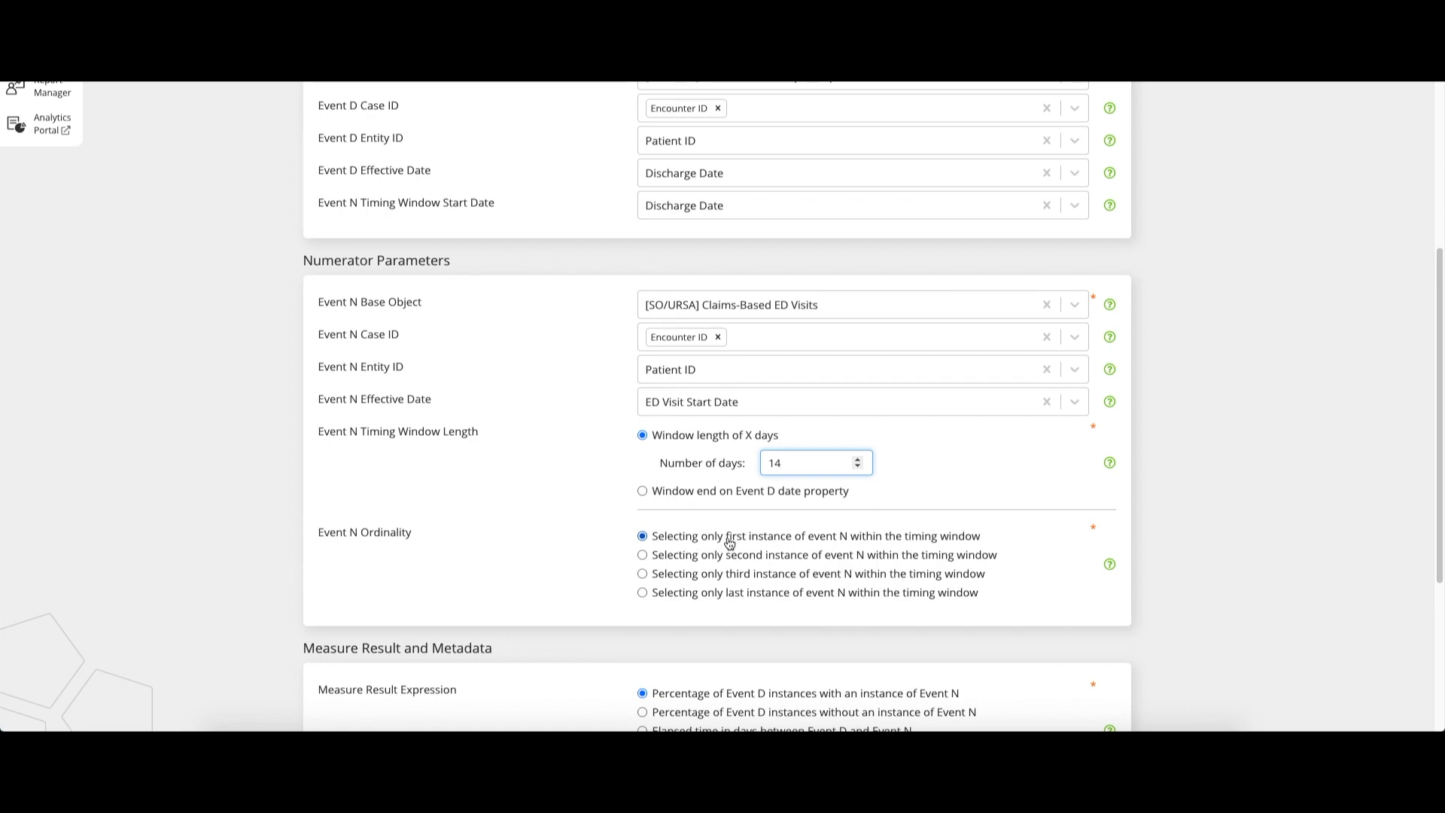
scroll(730, 542, "up", 2)
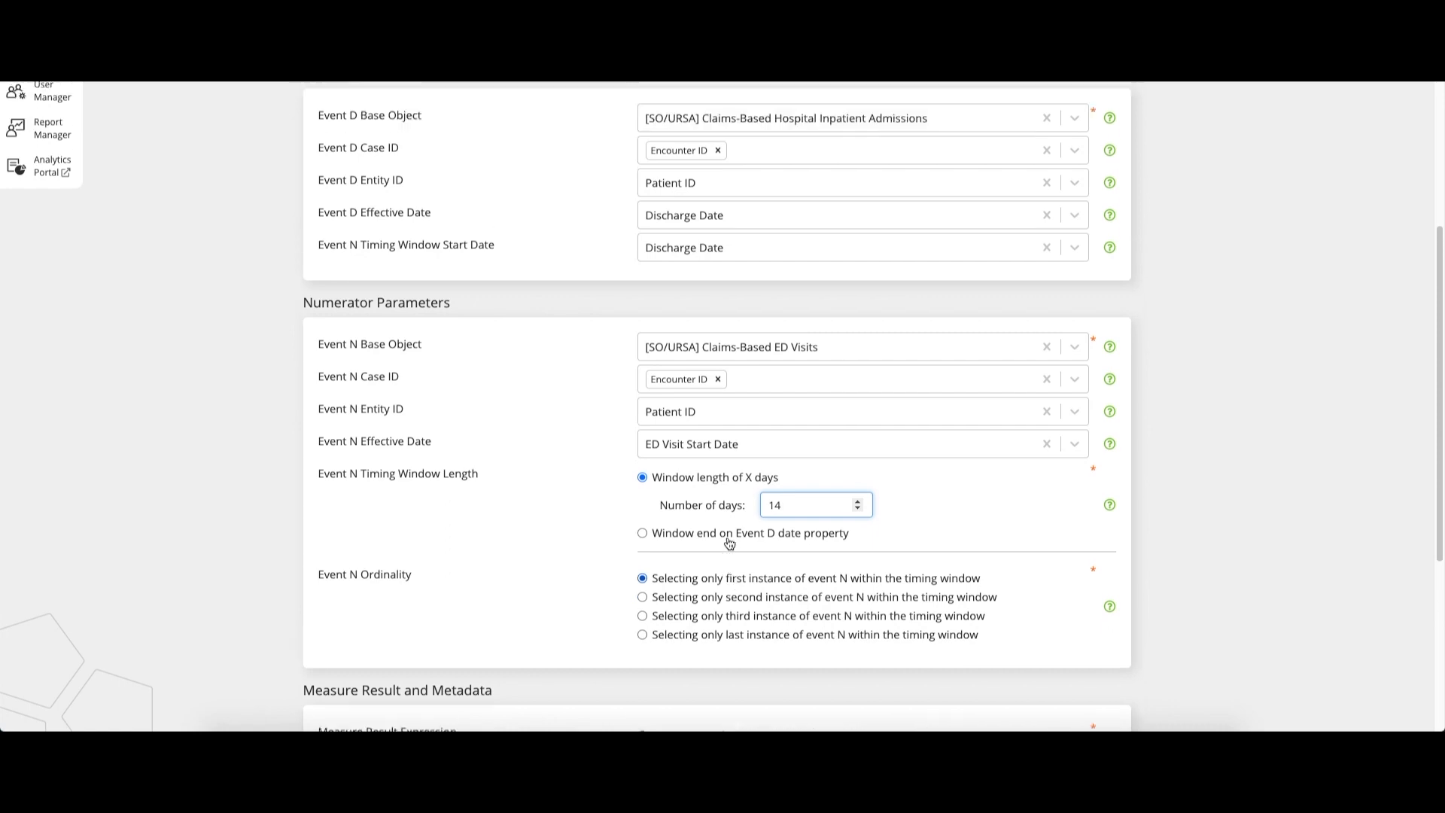
scroll(728, 540, "up", 2)
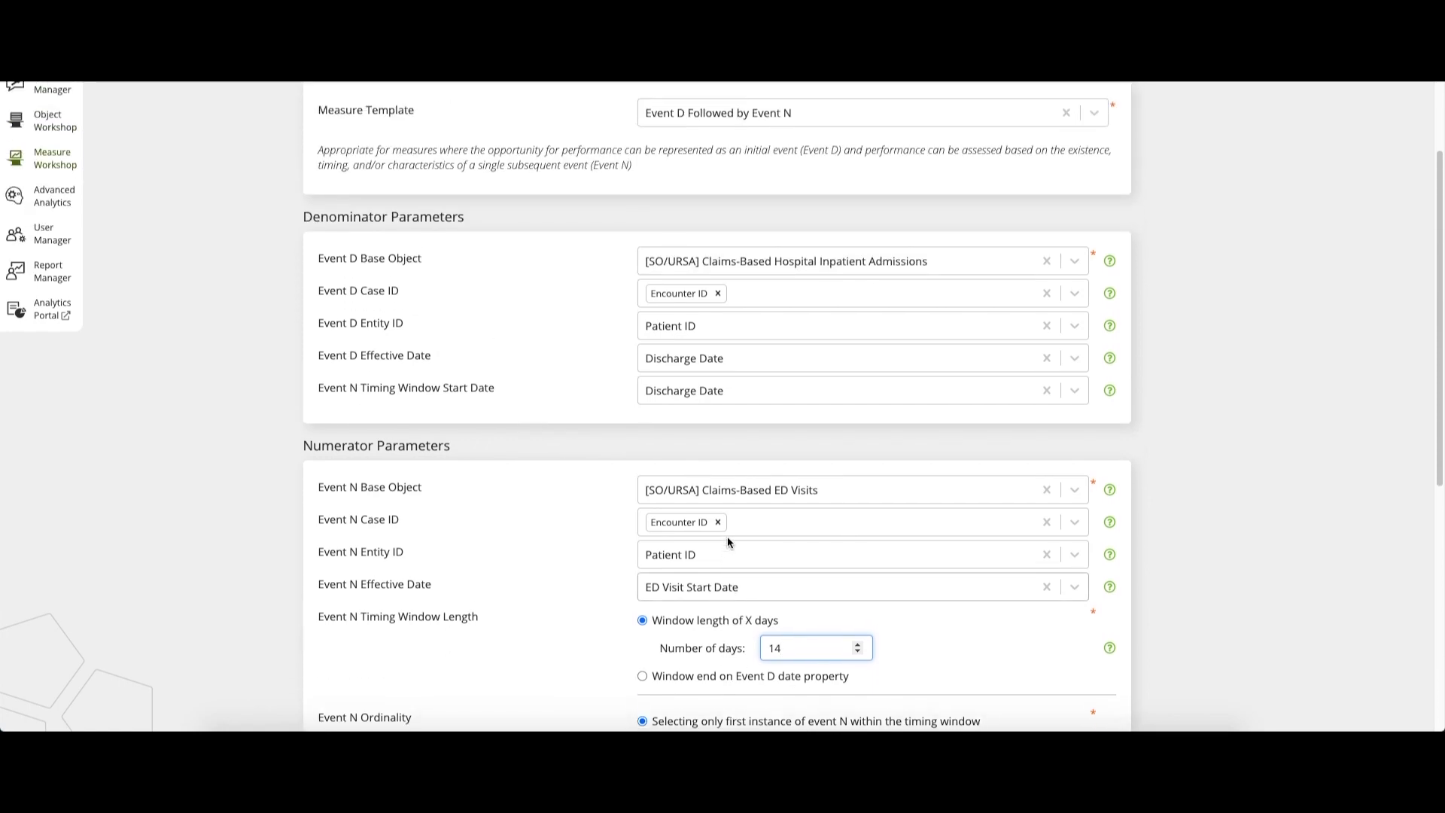
scroll(727, 542, "up", 1)
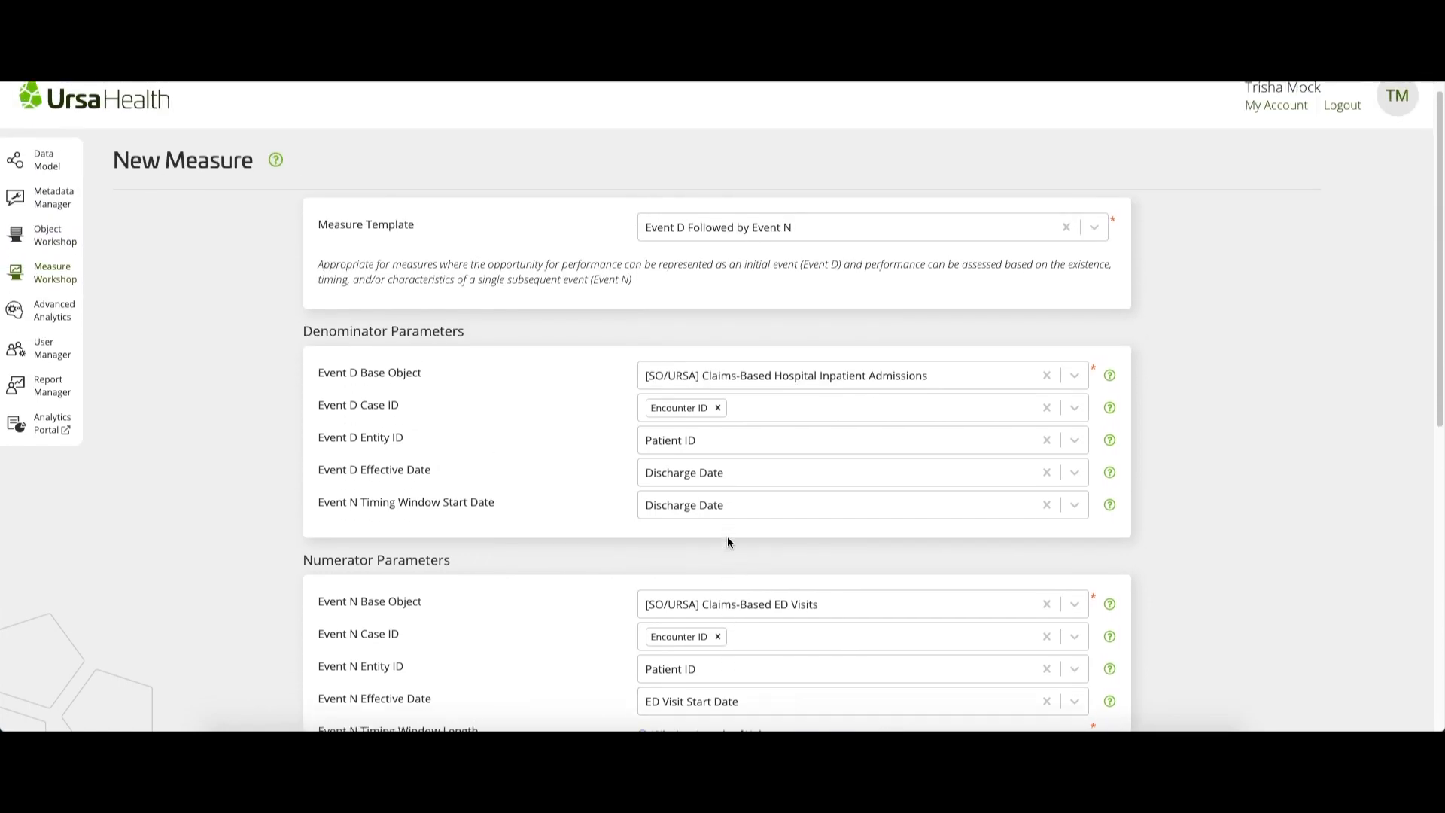